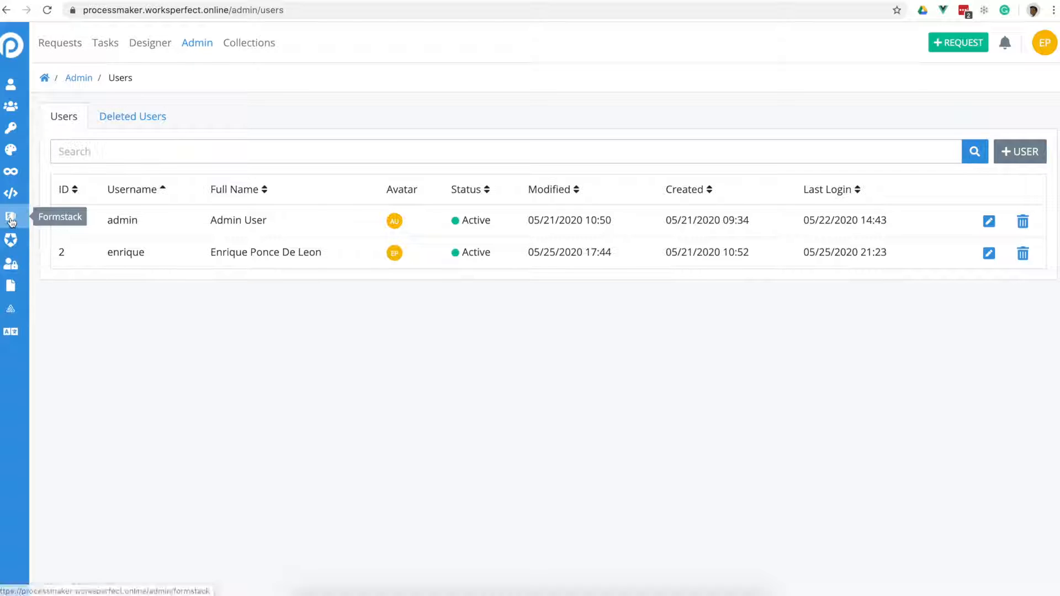
- Open the Formstack integration settings and confirm the connection test succeeds
click(10, 220)
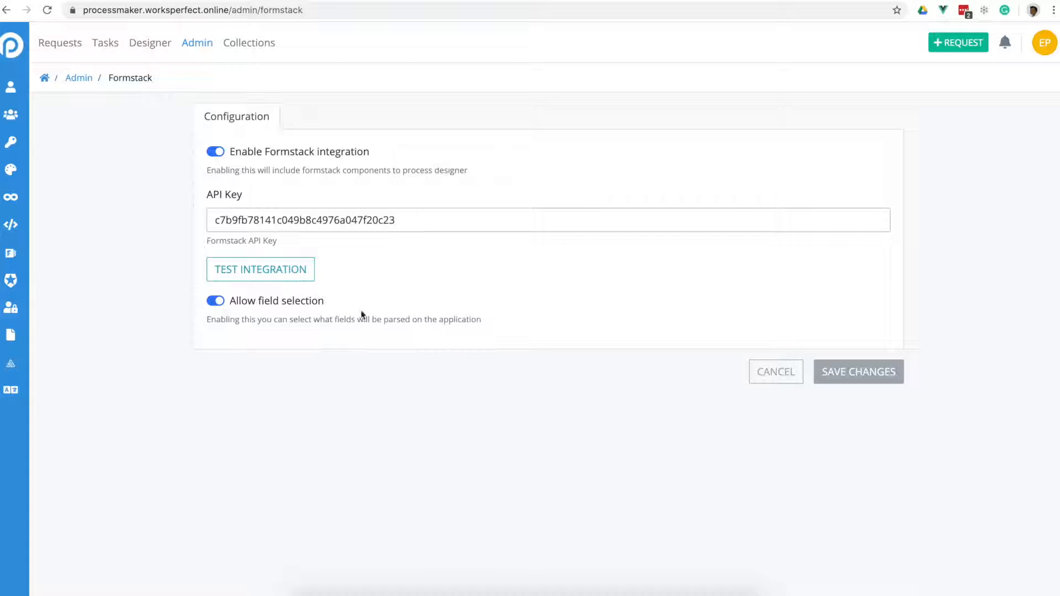
click(269, 273)
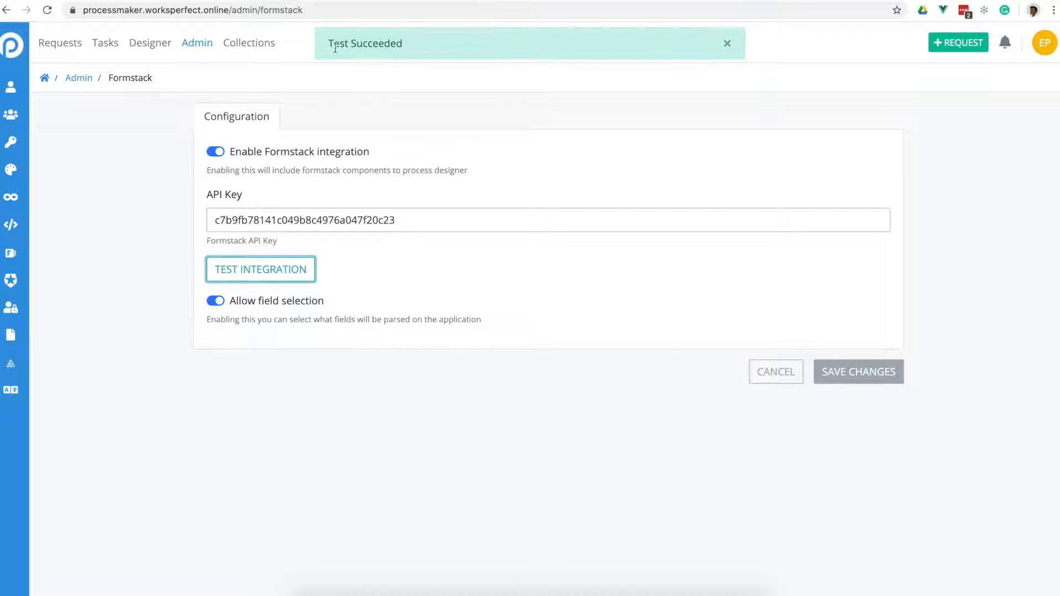
click(728, 43)
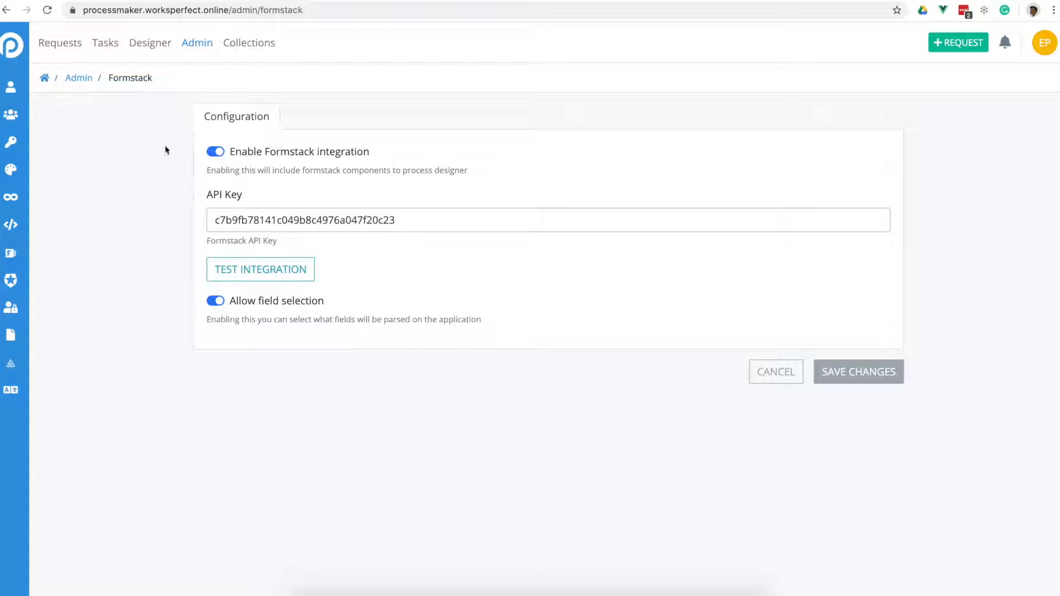
- Create a process named 'Formstack Demo', with description 'Formstack Demo', in the Formstack category
click(148, 44)
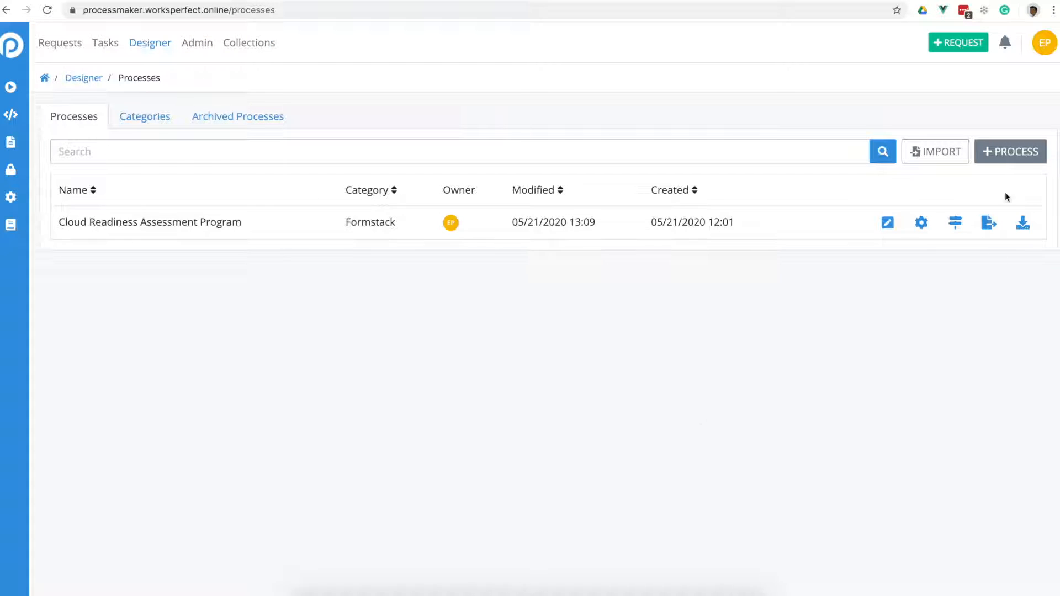
click(1028, 152)
click(408, 207)
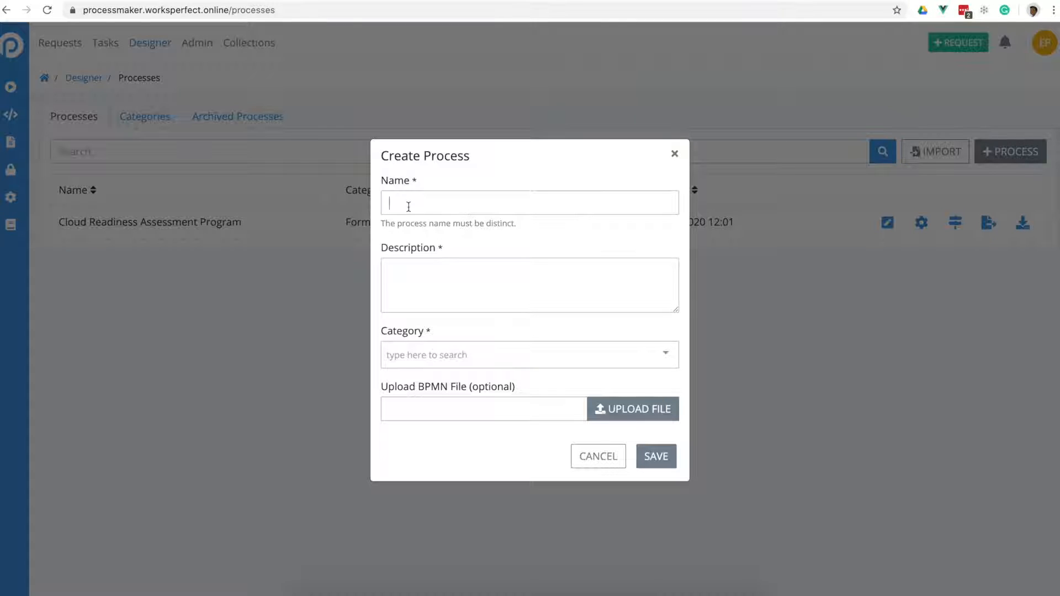
text(Fiormp)
key(BackSpace)
key(BackSpace)
text(stack De)
drag(472, 206, 389, 204)
key(ctrl+c)
click(426, 282)
key(ctrl+v)
click(479, 360)
click(479, 379)
click(649, 463)
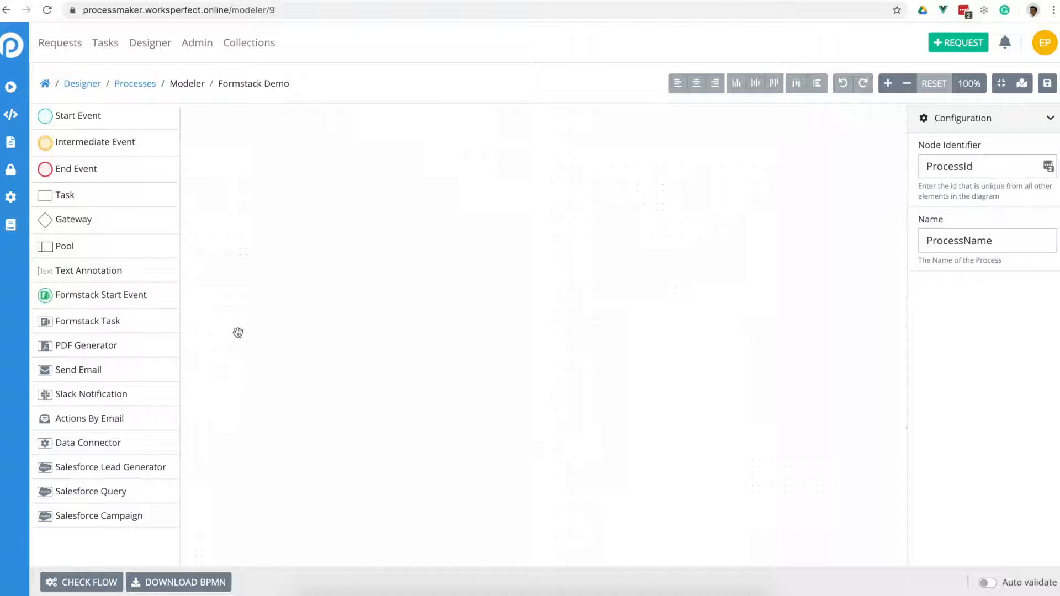
- Place a Formstack Start Event and a Formstack Task on the canvas, then select the start event
drag(84, 297, 282, 202)
drag(87, 325, 442, 328)
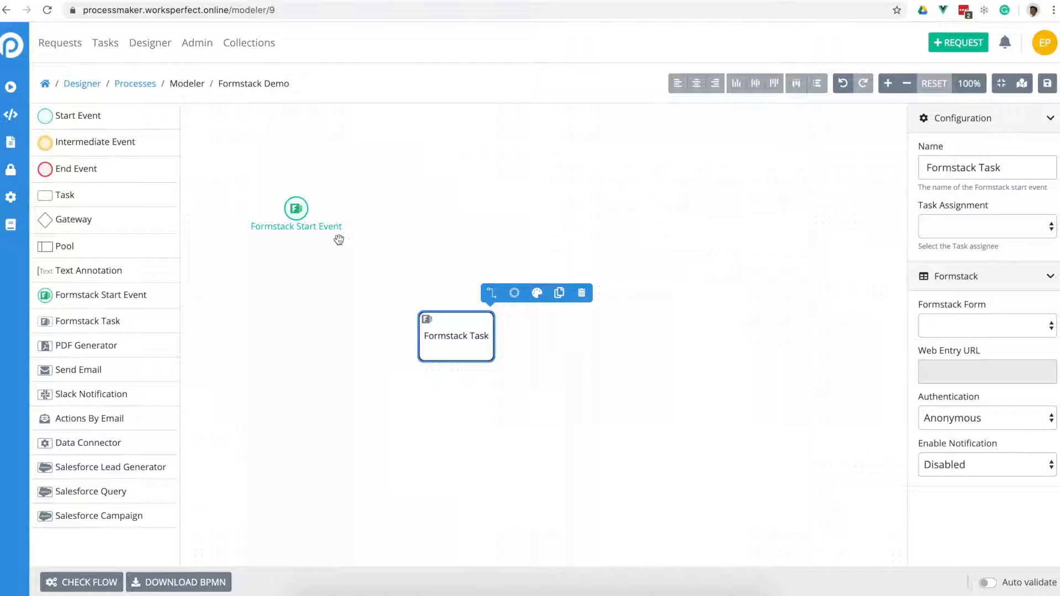
click(299, 212)
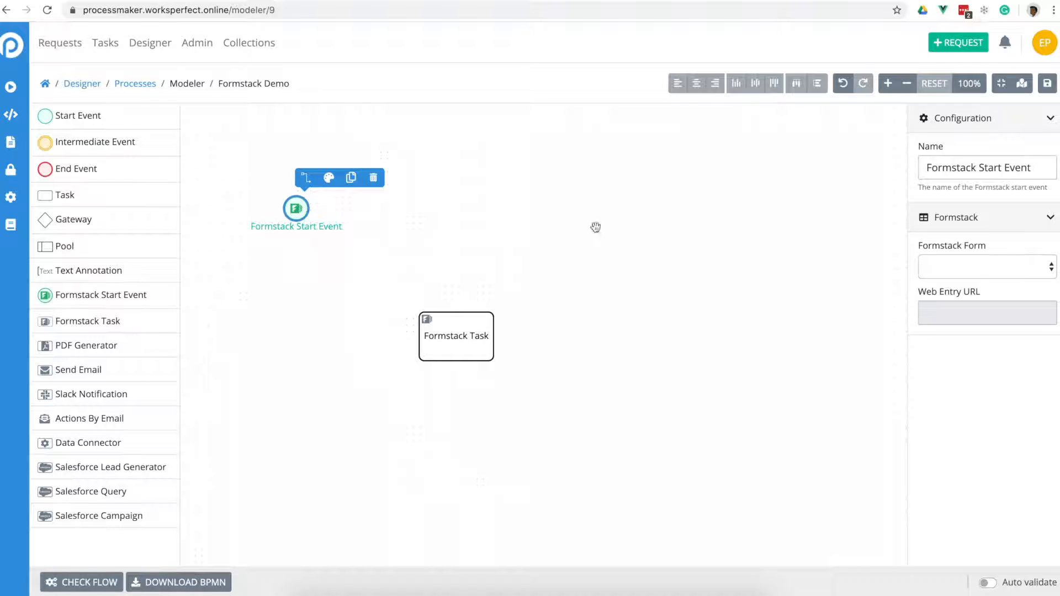
- Link the Formstack Start Event to the Initial Request form and select its Web Entry URL
click(989, 265)
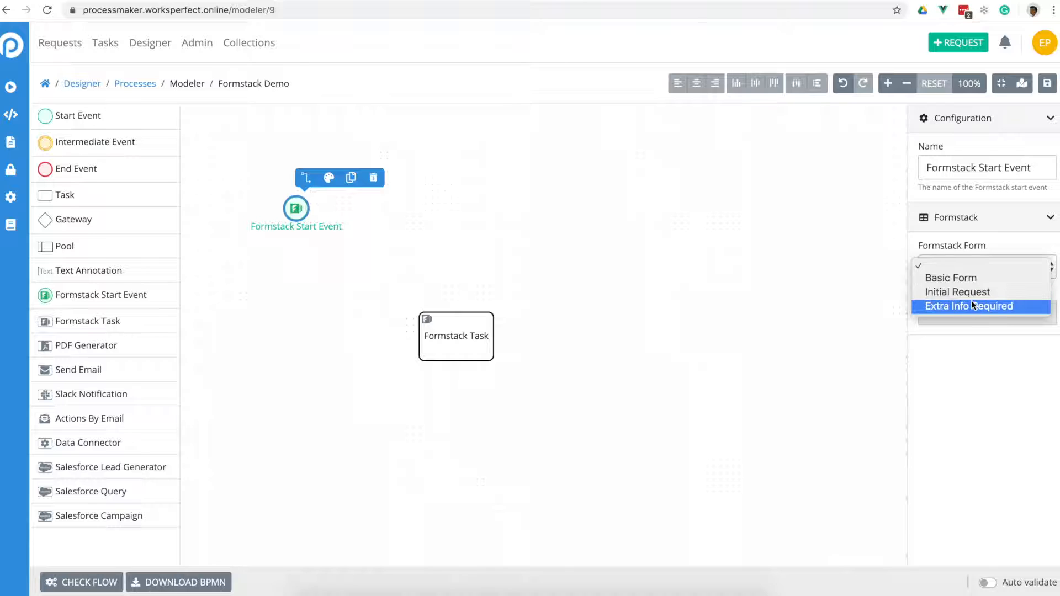
click(948, 290)
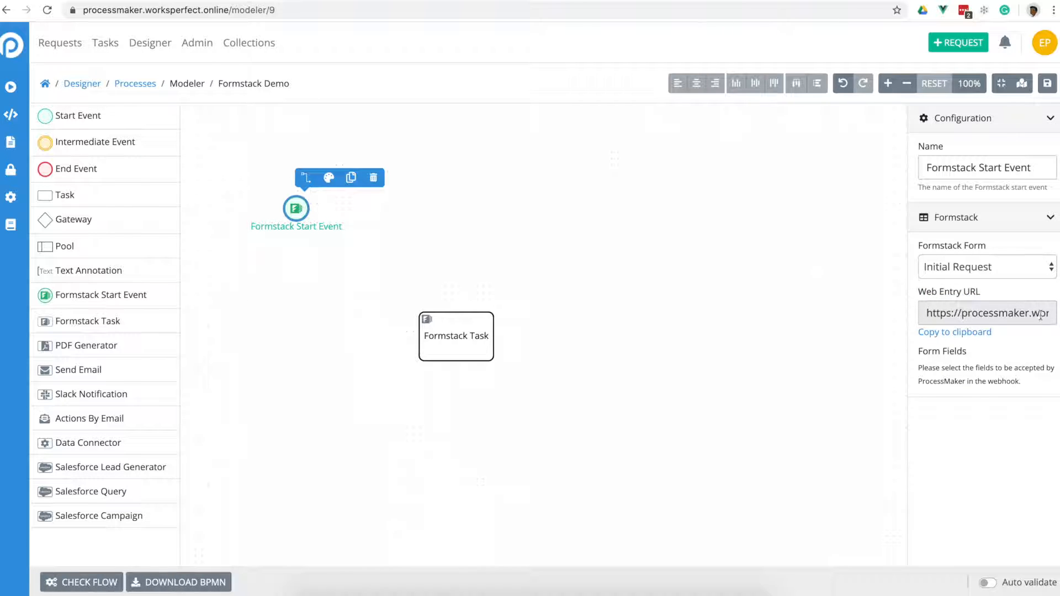
triple_click(975, 314)
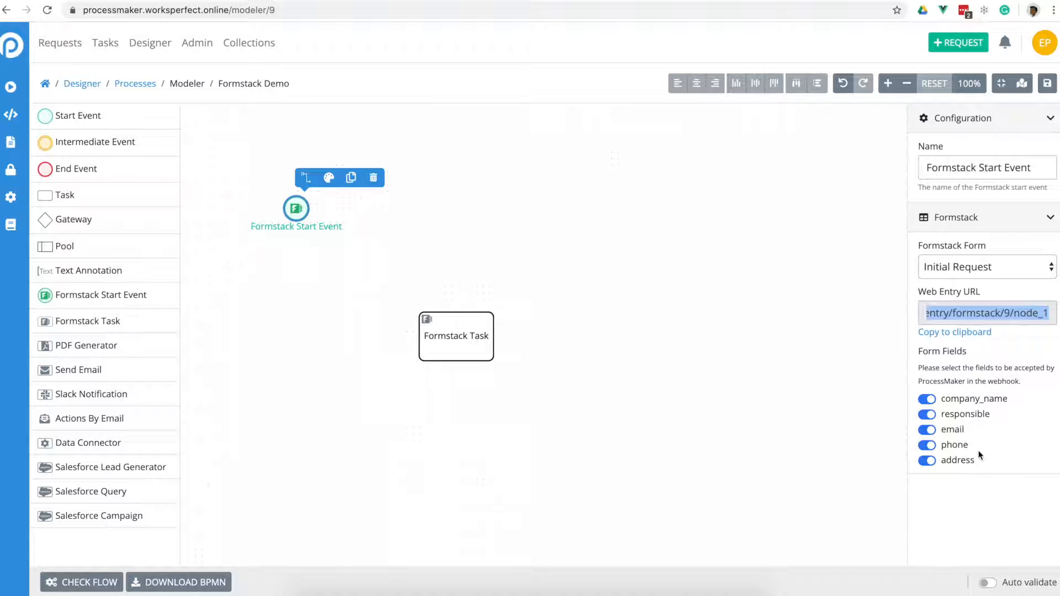
click(414, 257)
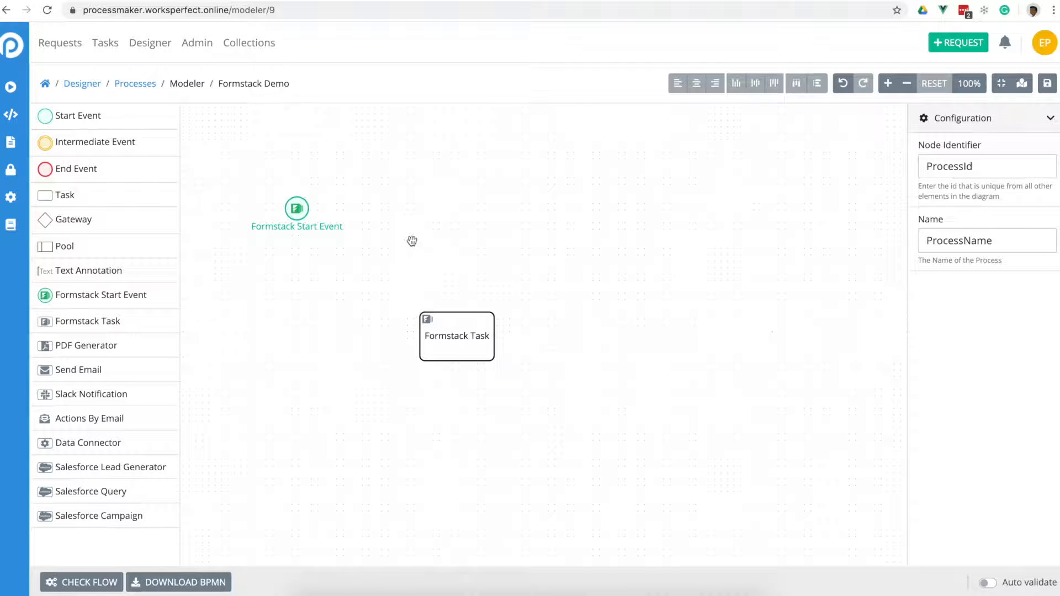
click(299, 208)
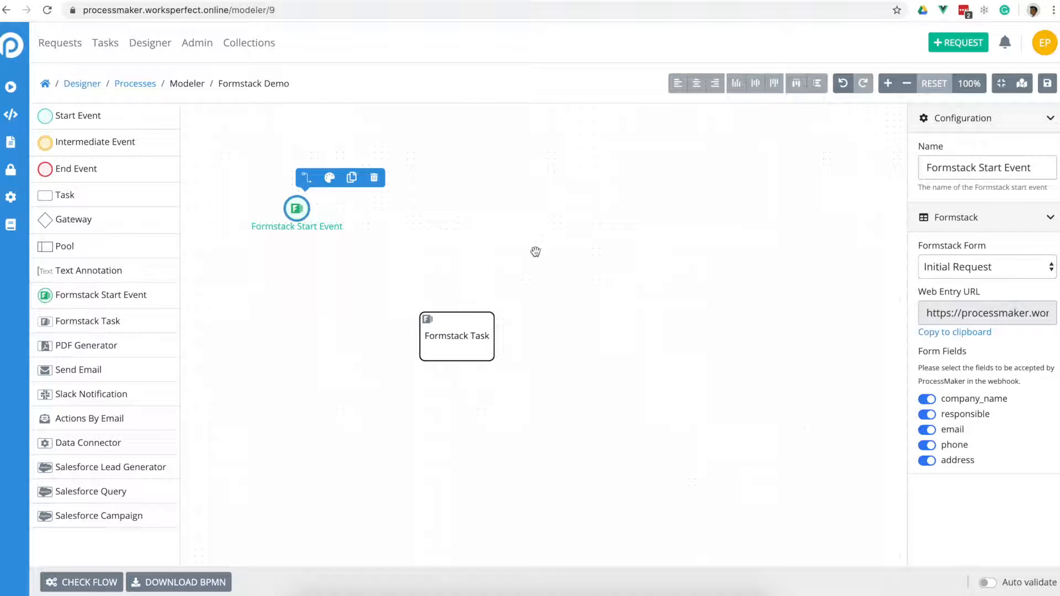
- Add a Script Task running 'Evaluate If Advanced' and an End Event to its right
drag(72, 195, 441, 202)
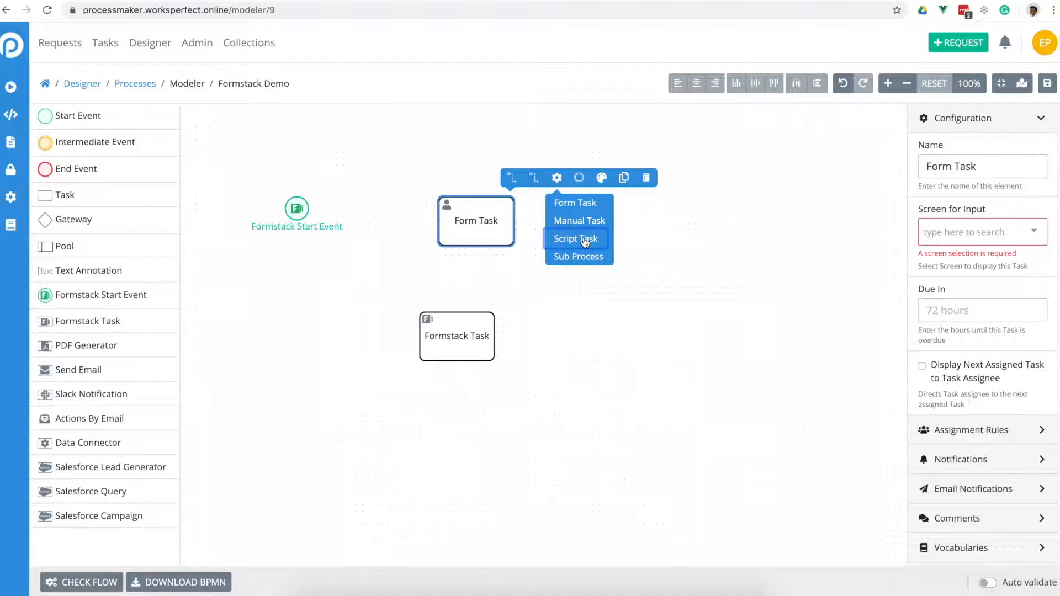
click(583, 239)
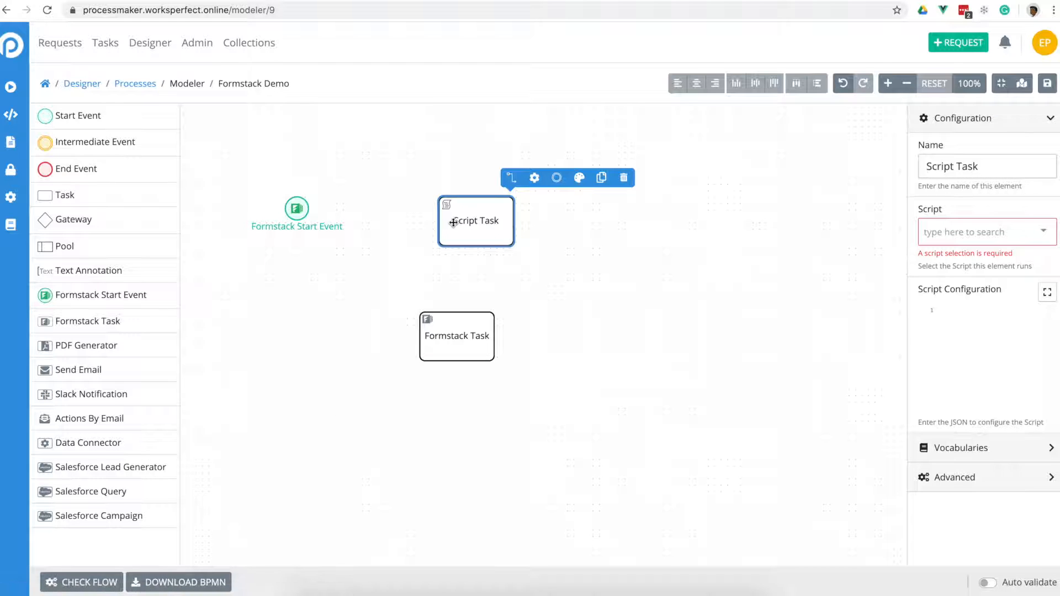
click(992, 234)
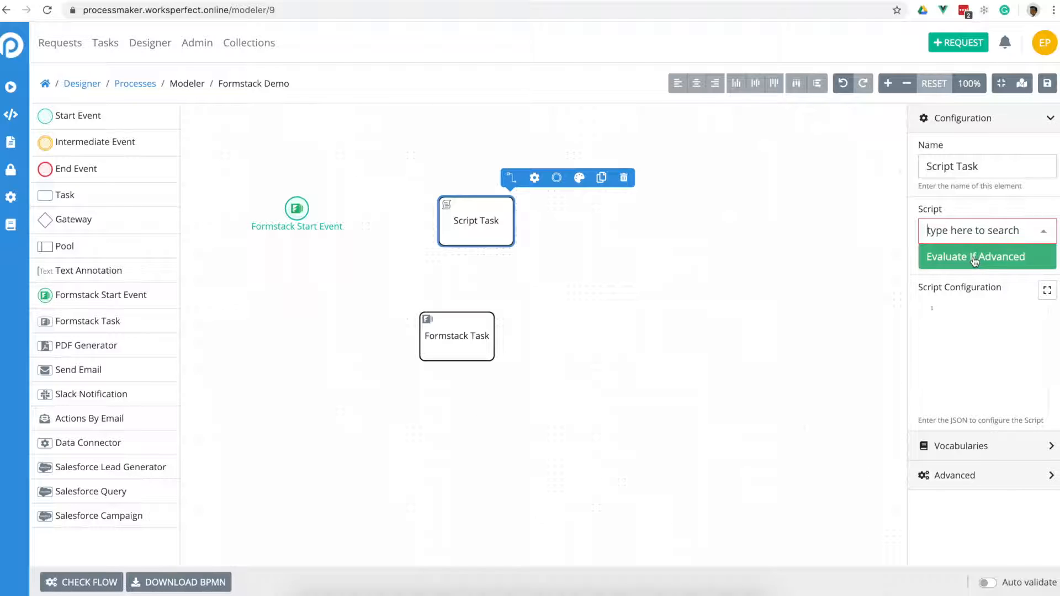
click(974, 260)
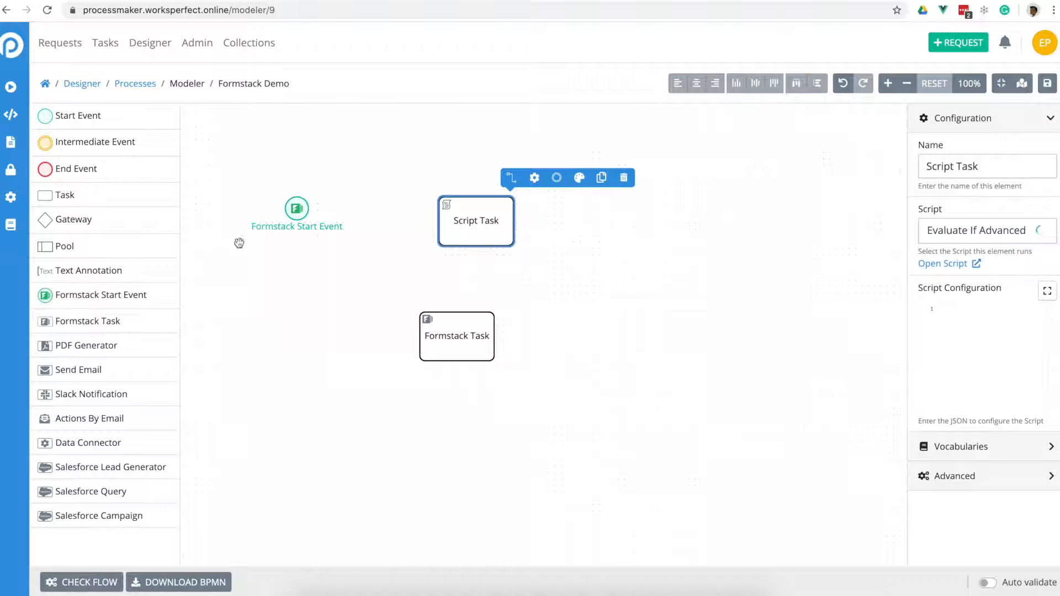
drag(76, 168, 618, 247)
click(301, 210)
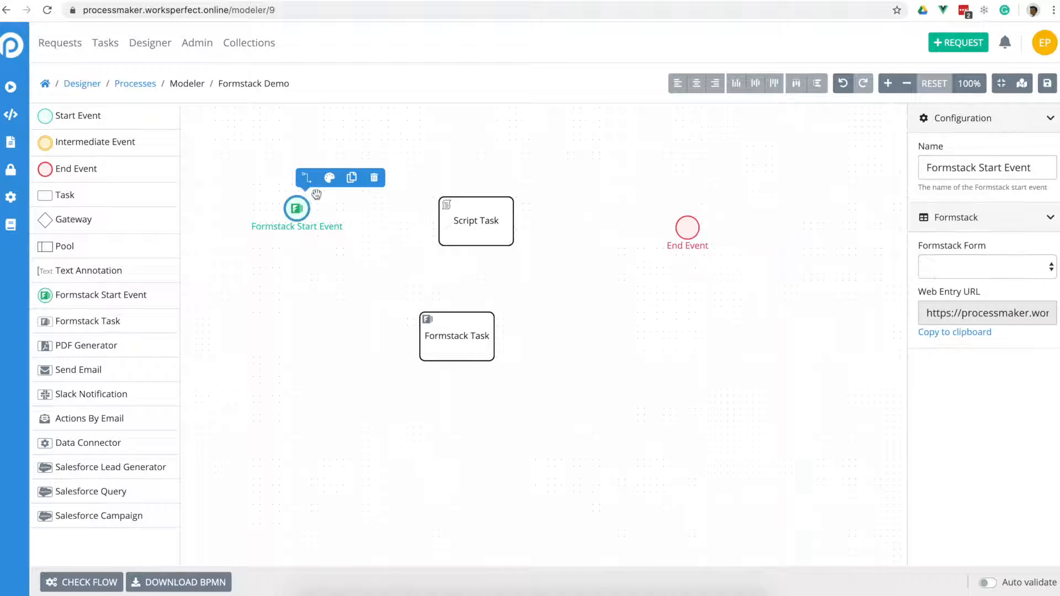
- Draw sequence flows from the Formstack Start Event to the Script Task and on to the End Event
click(307, 177)
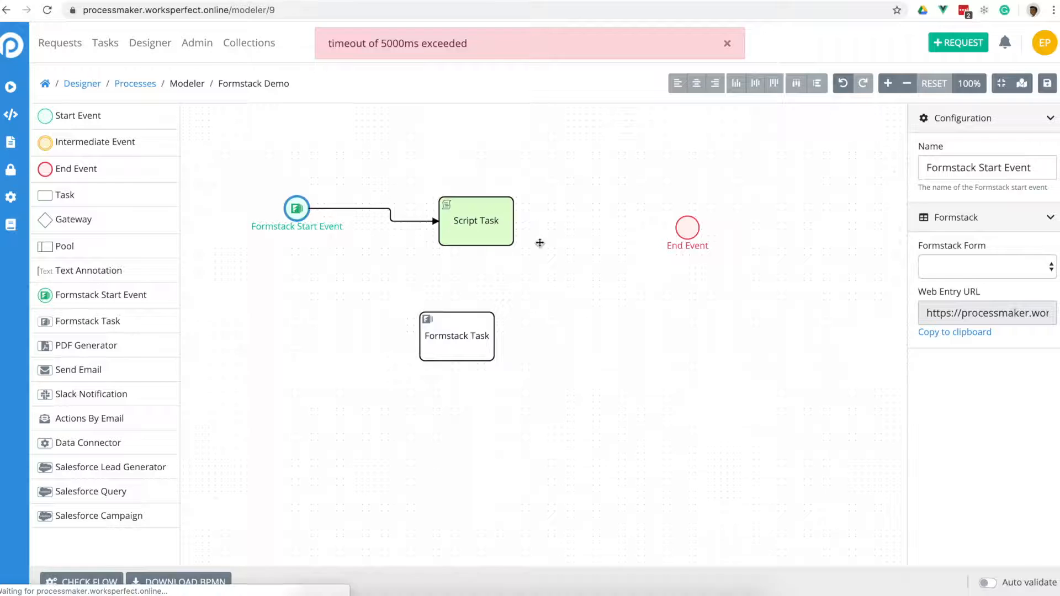
click(493, 233)
click(512, 181)
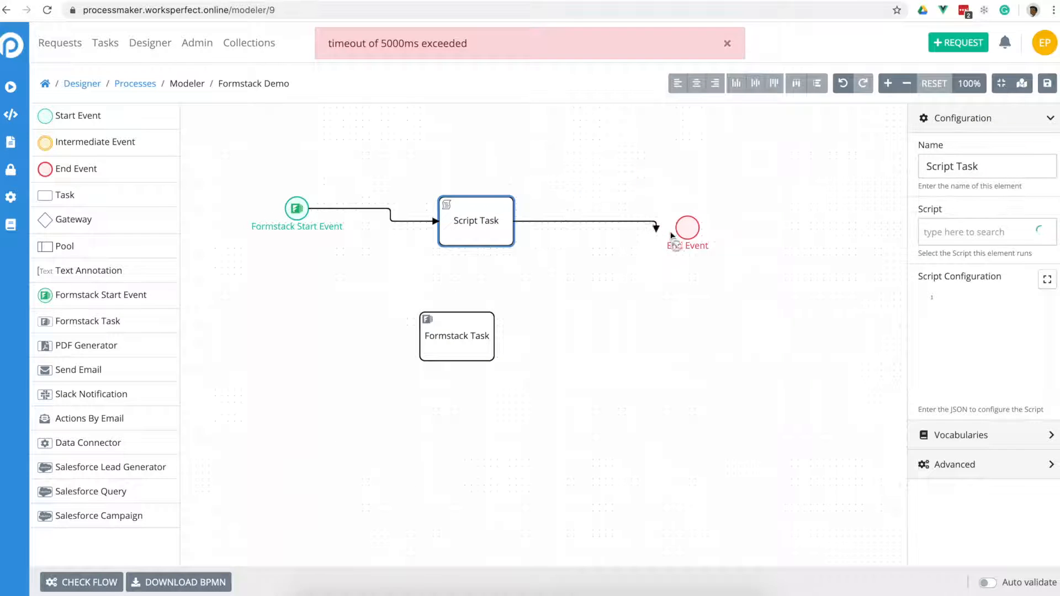
click(683, 230)
click(684, 232)
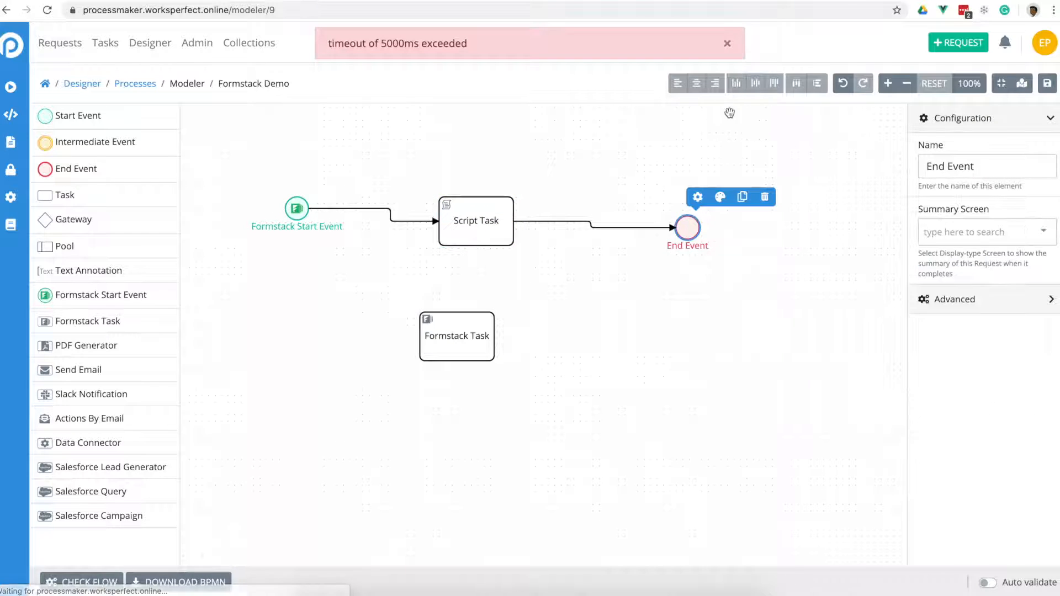
click(729, 47)
click(476, 222)
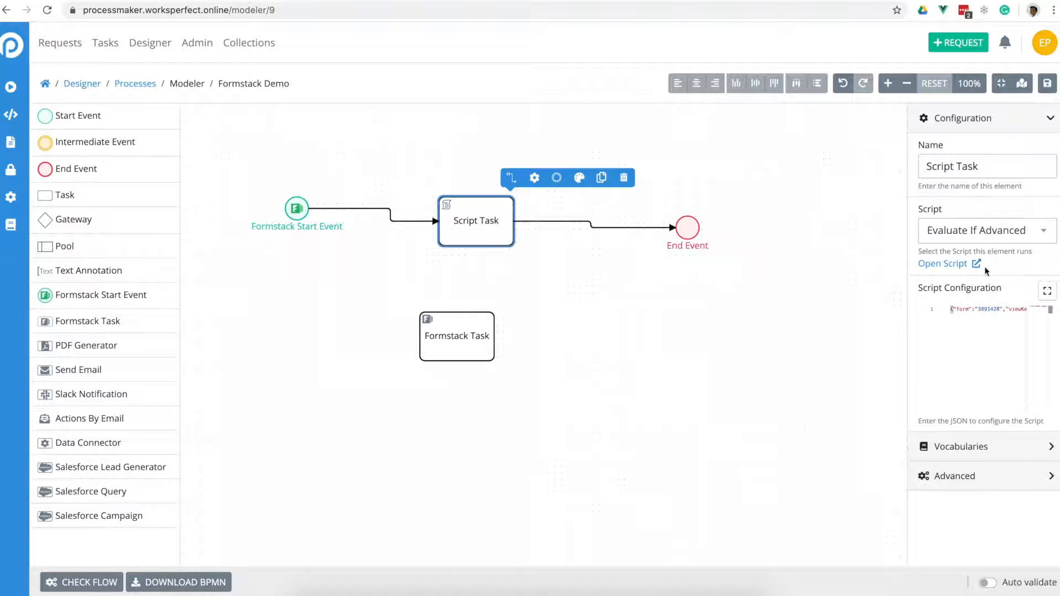
click(297, 209)
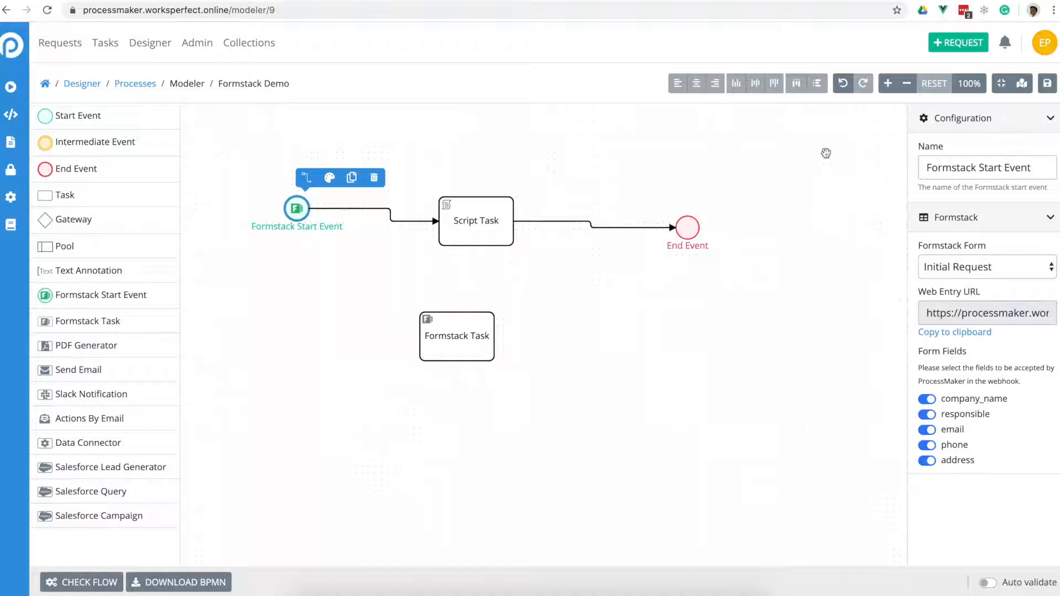
click(377, 269)
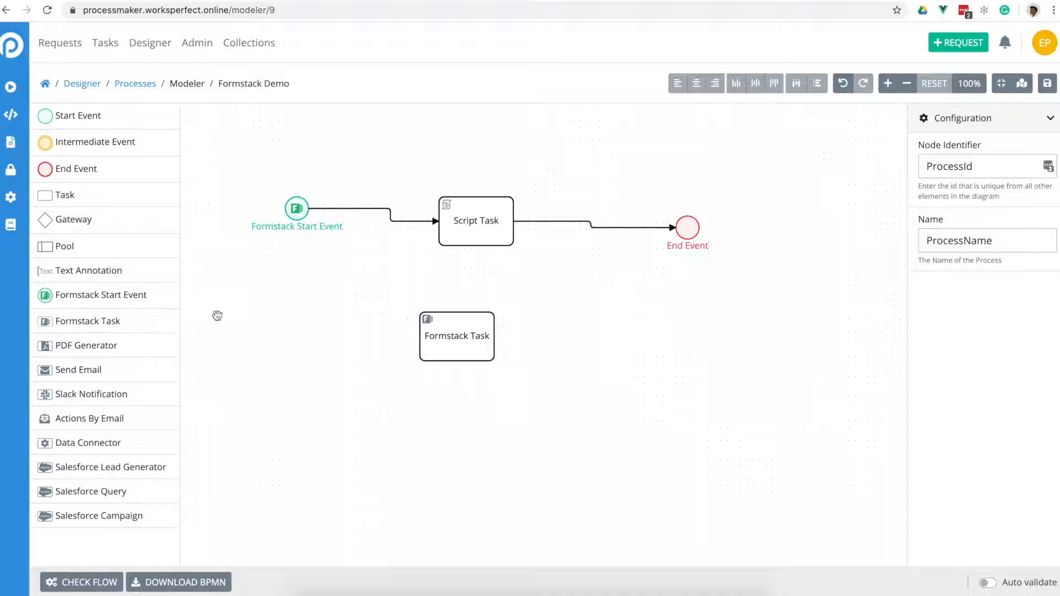
- Add a Start Event left of the Formstack Task and connect it into the task
drag(72, 130, 366, 352)
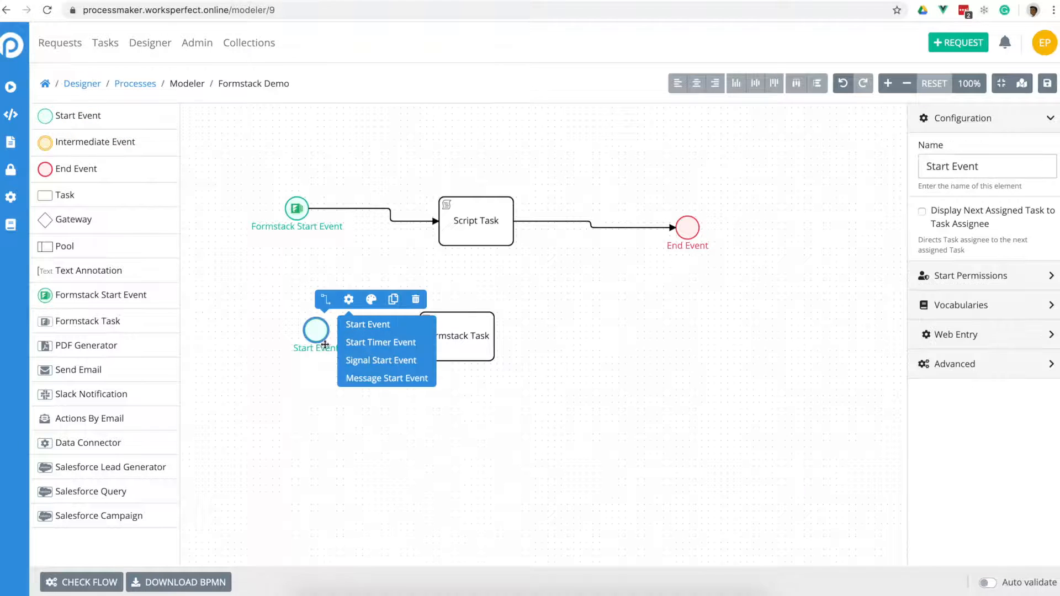
click(326, 299)
click(456, 337)
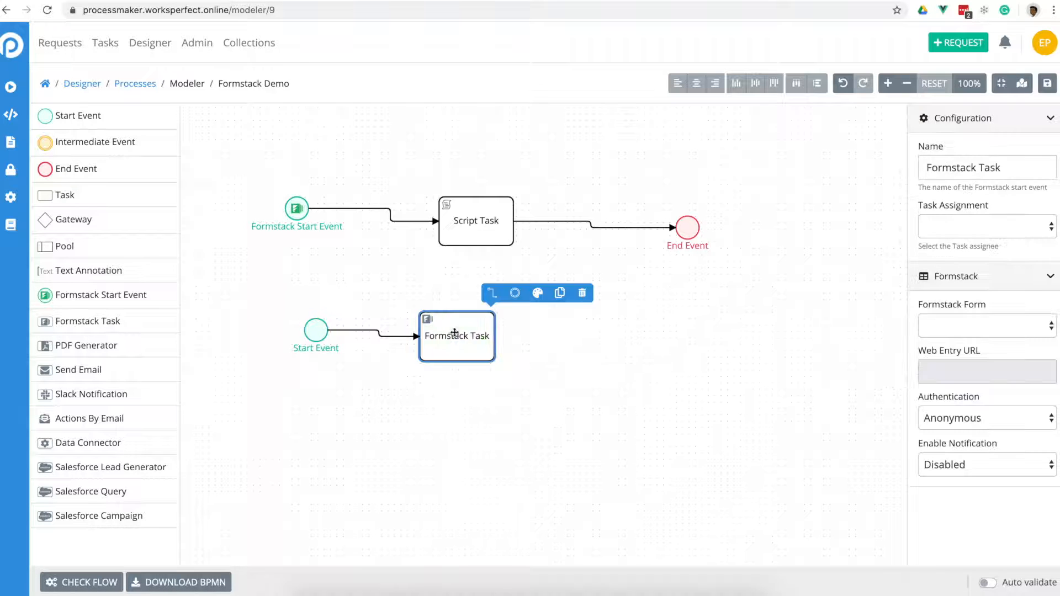
- Add an End Event right of the Formstack Task and connect the task to it
drag(62, 187, 609, 349)
click(463, 336)
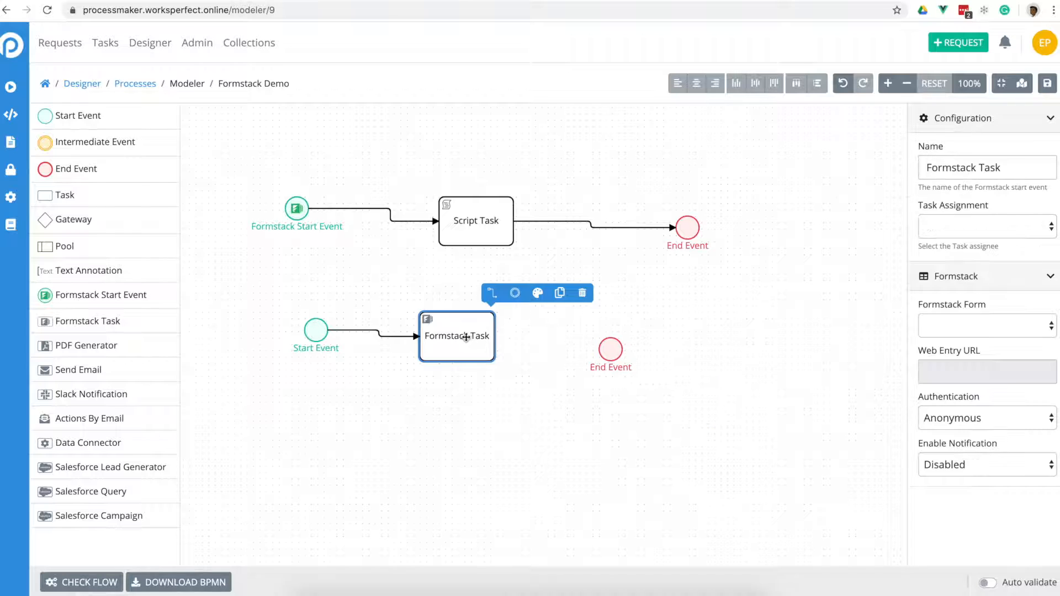
click(505, 305)
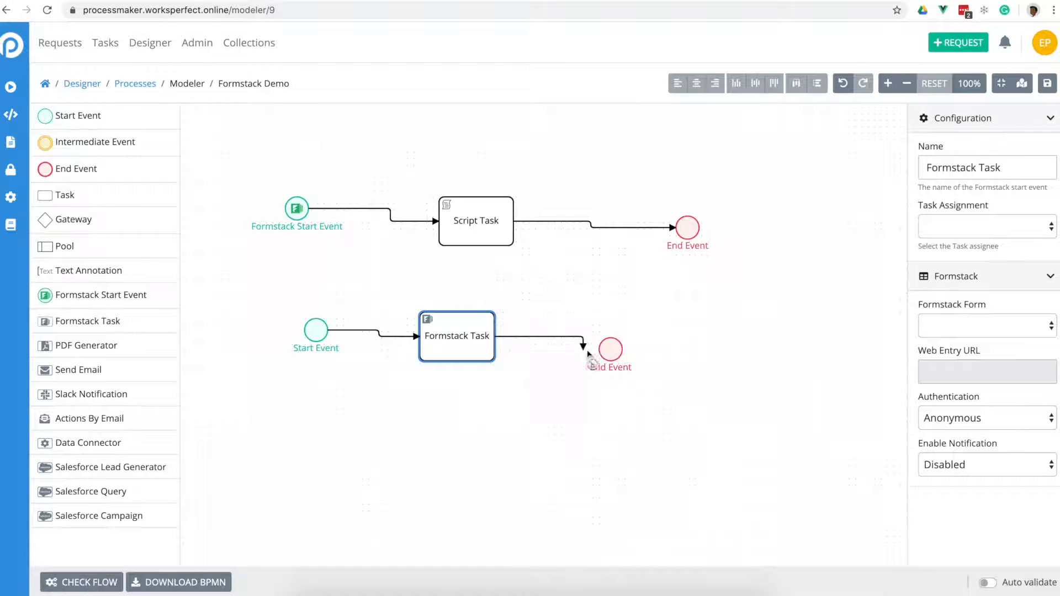
click(631, 360)
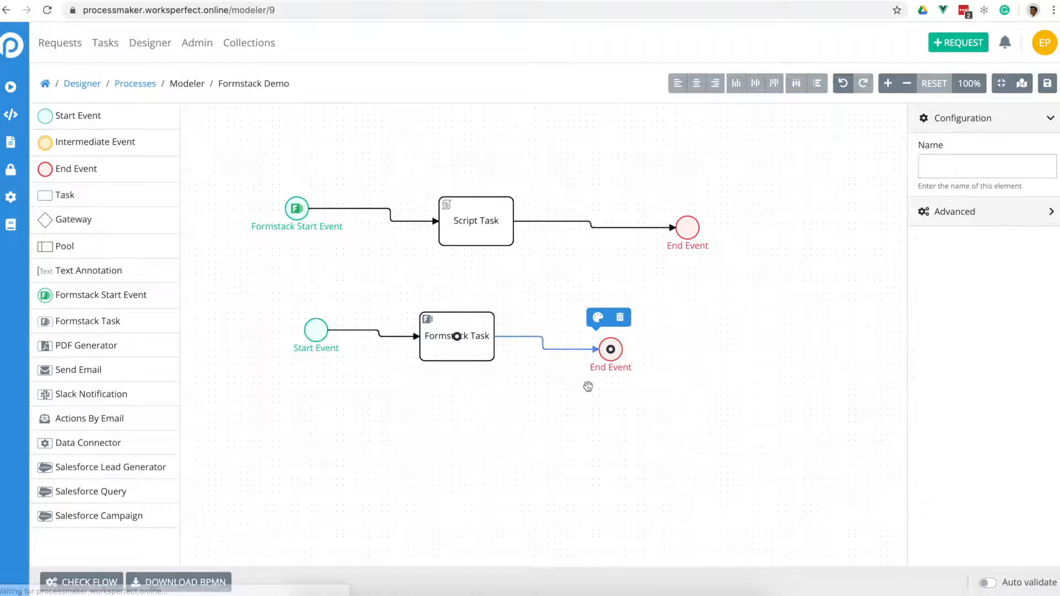
click(447, 404)
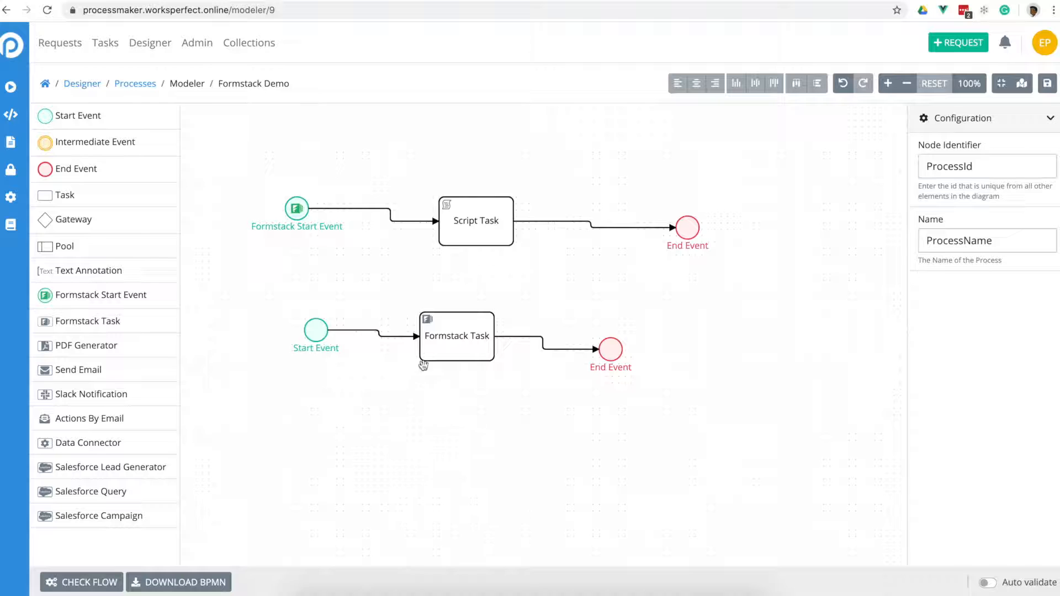
click(448, 326)
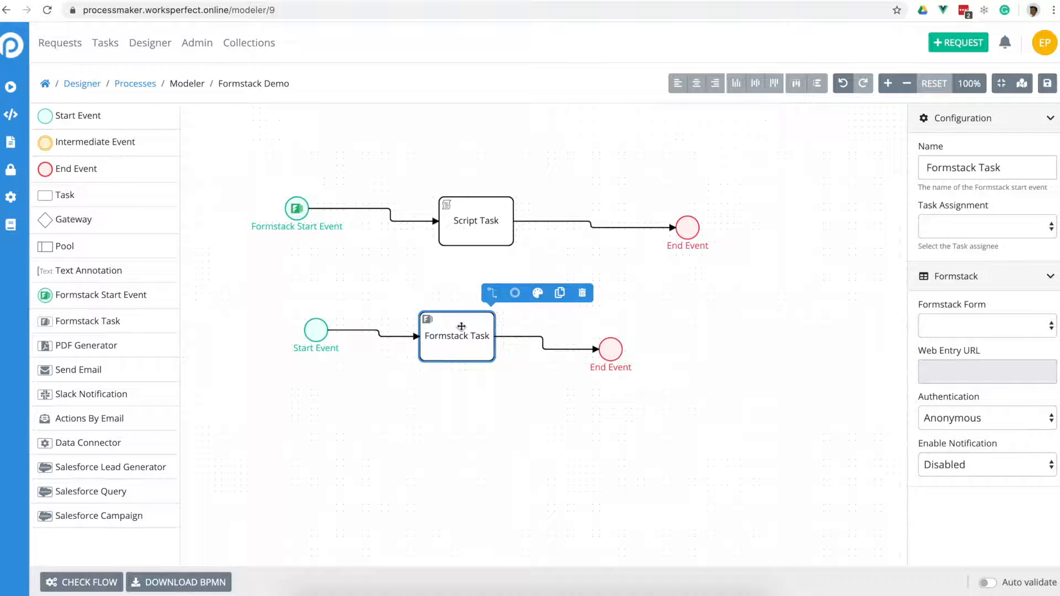
- Set the Formstack Task's assignment to User and choose the assignee from the user list
click(994, 226)
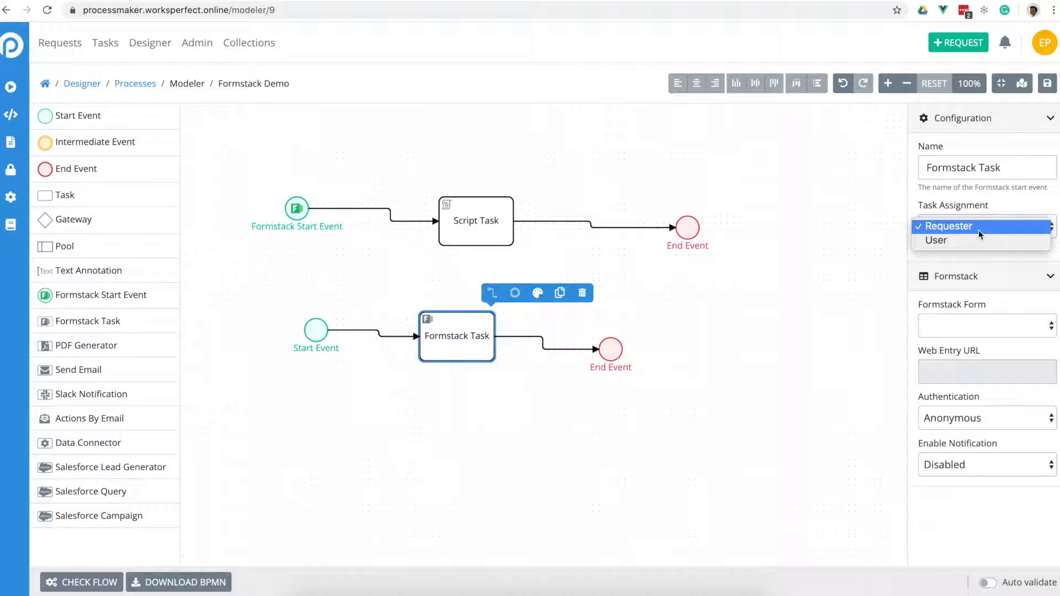
click(969, 241)
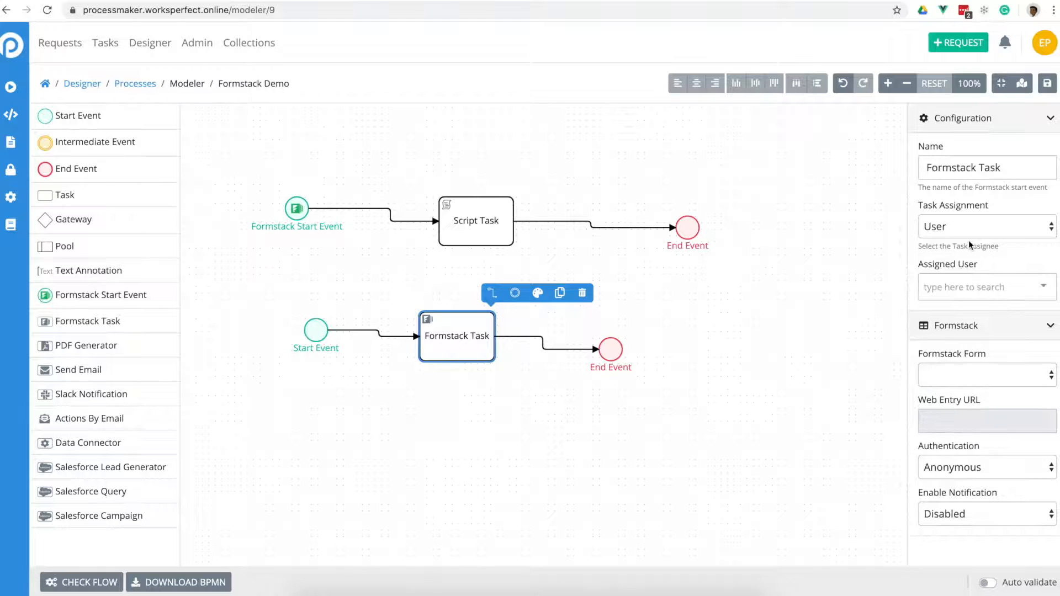
click(971, 289)
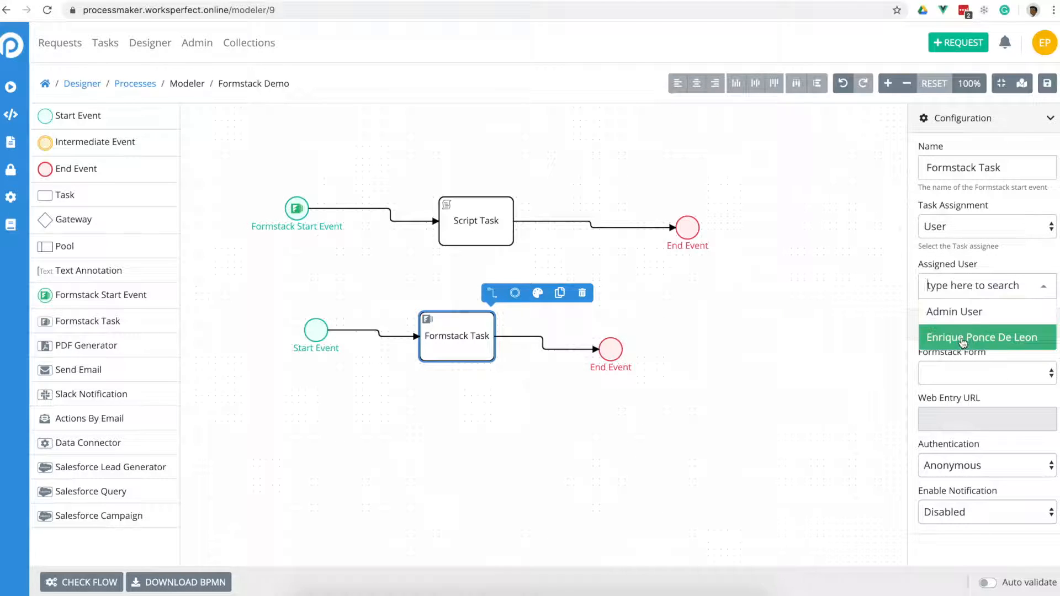
click(962, 337)
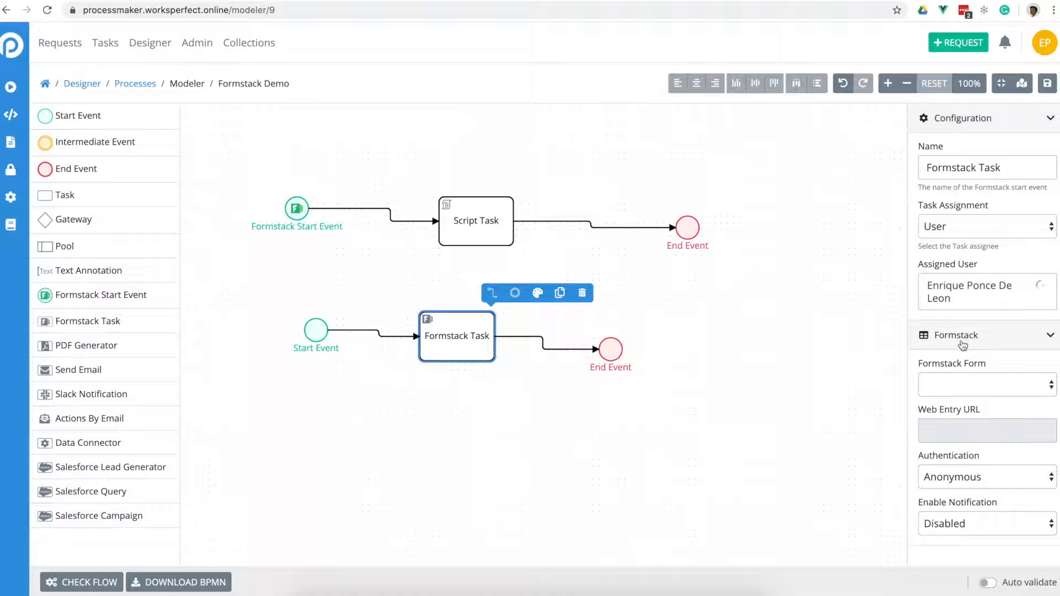
click(1049, 121)
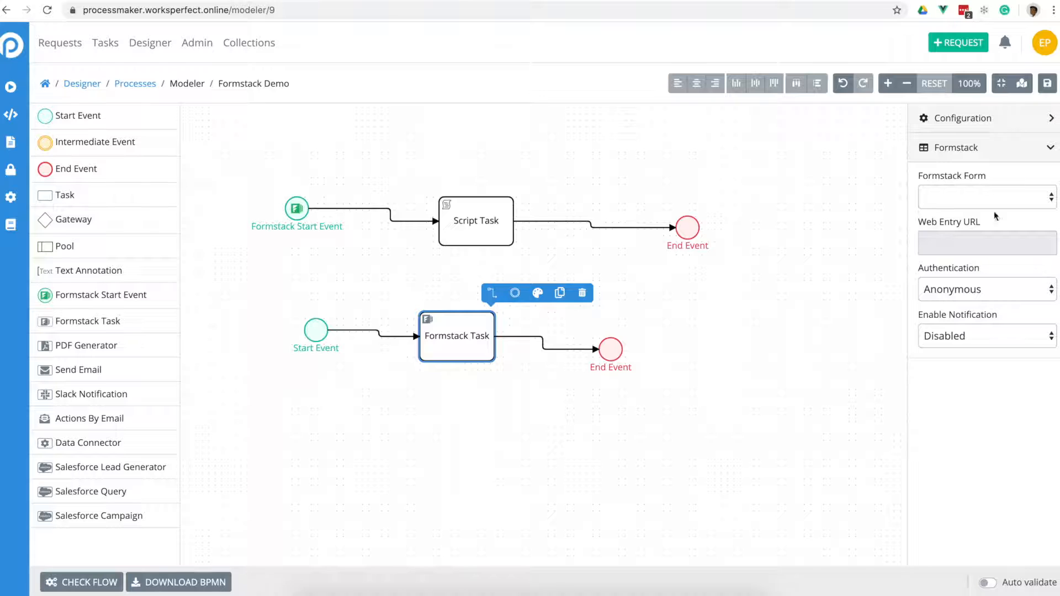
- Switch the Formstack Task to the Basic Form, accepting its your_name, email and phone fields
click(972, 197)
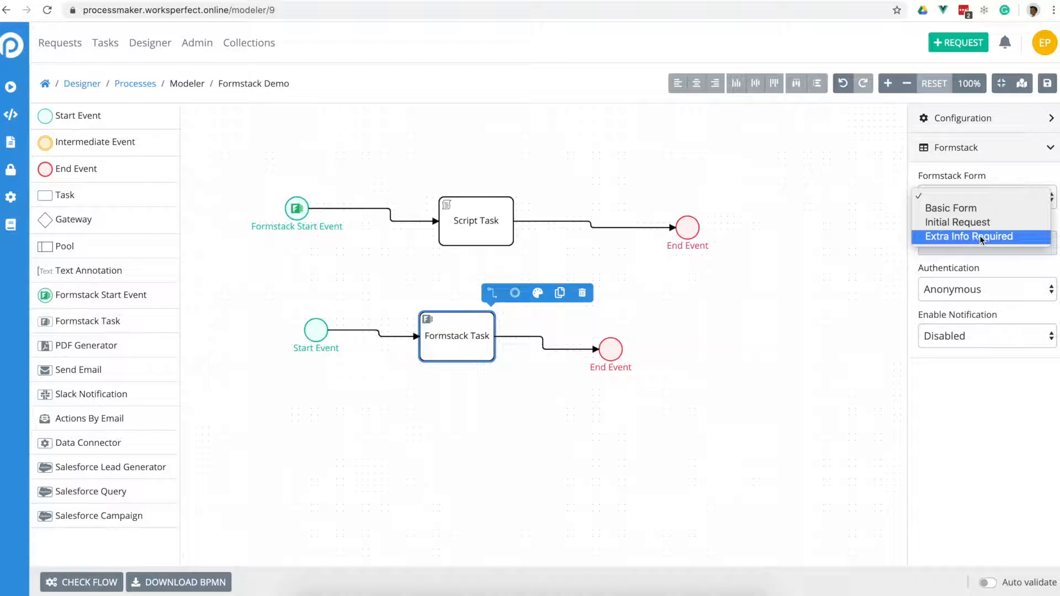
click(968, 222)
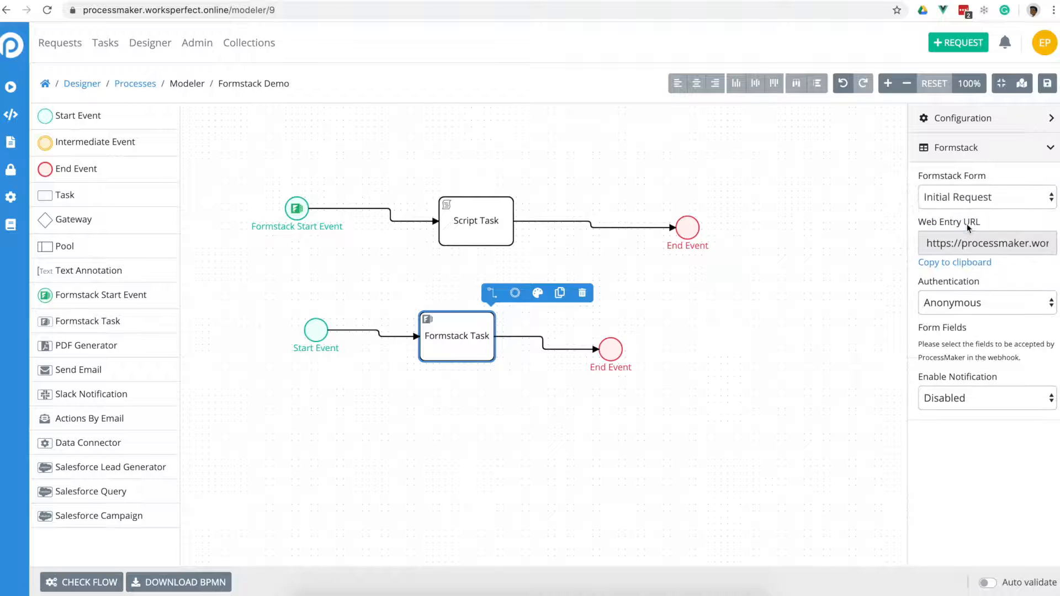
click(1016, 202)
click(962, 183)
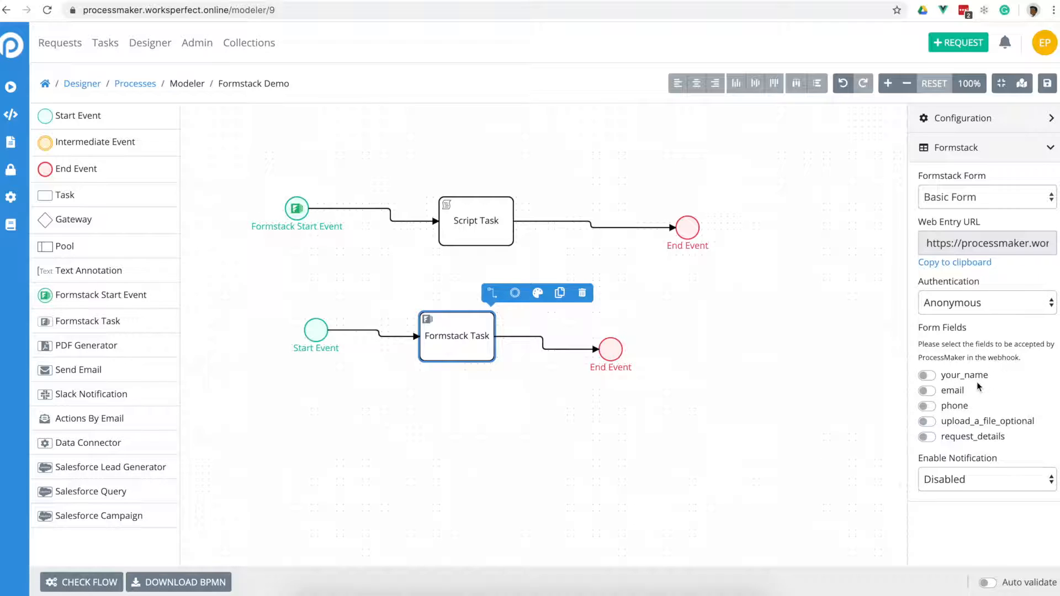
click(930, 391)
click(931, 406)
- Enable email notification to the assignee with subject 'Please fill this form'
click(956, 485)
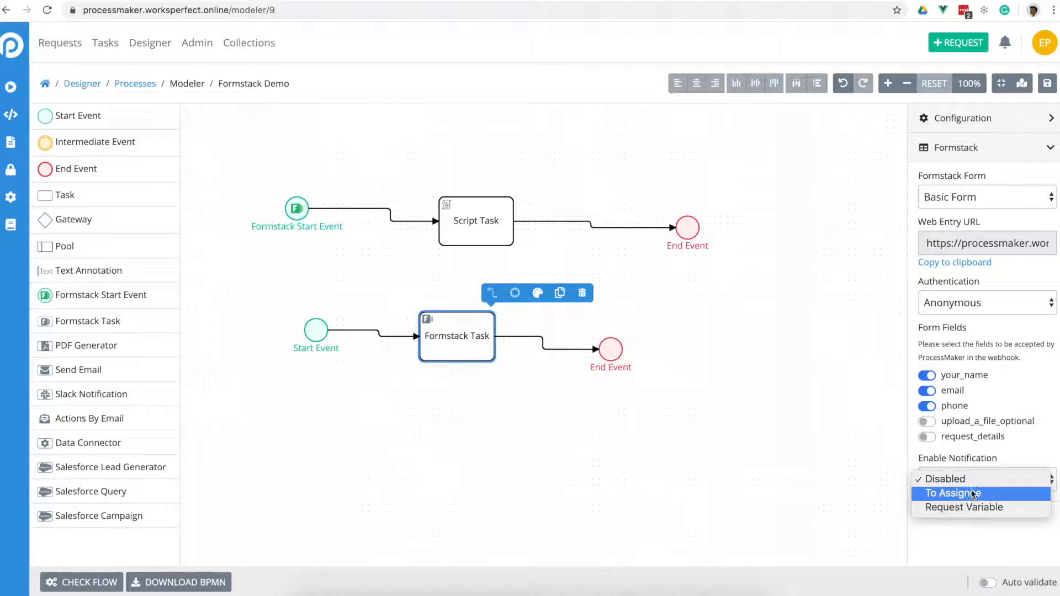
click(968, 493)
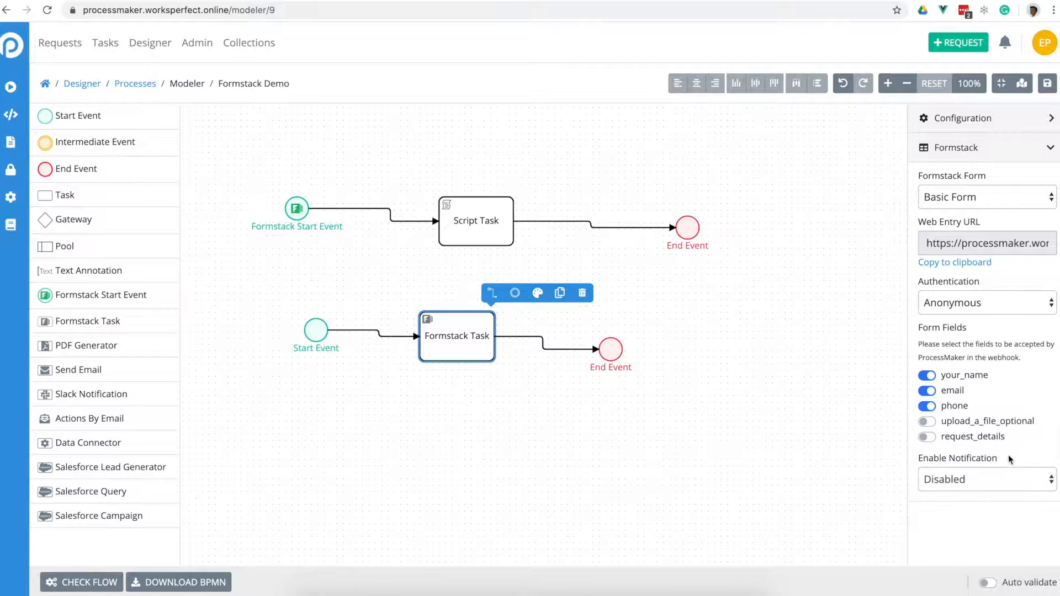
scroll(1008, 455, down, 3)
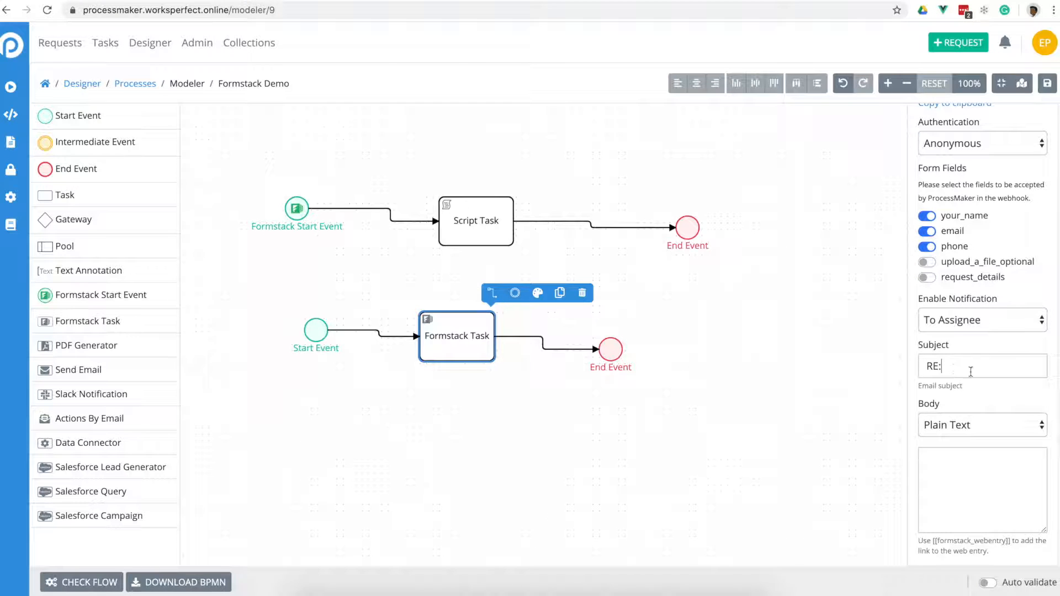
click(1046, 373)
text(RE: Please fill this form)
drag(942, 369, 908, 370)
key(BackSpace)
key(Delete)
- Write the body 'Please fill the following form: [[formstack_webentry]]' ending with 'Thanks'
click(972, 498)
text(Please )
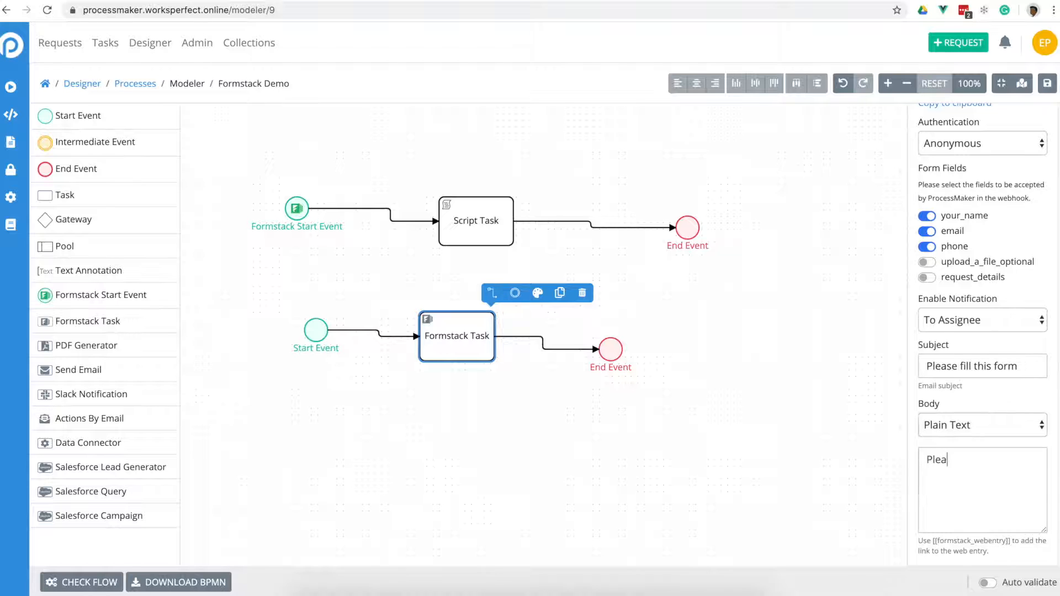
text(fill the followinf)
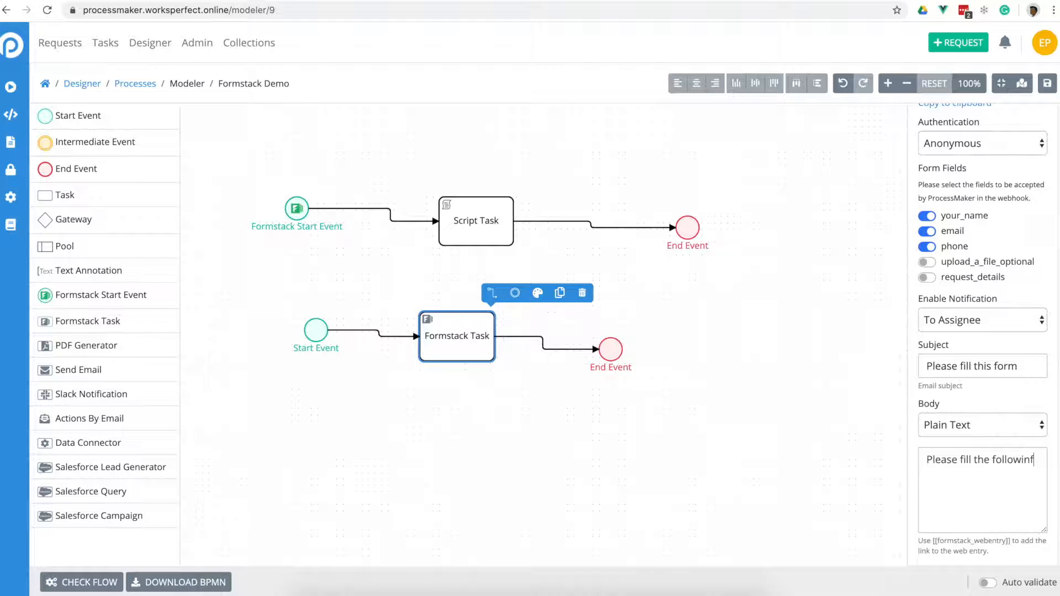
key(BackSpace)
text(g)
key(Return)
text(lij)
key(BackSpace)
key(BackSpace)
text(fo)
text(rm:  )
text([[forms)
text(tack)
text(_webent)
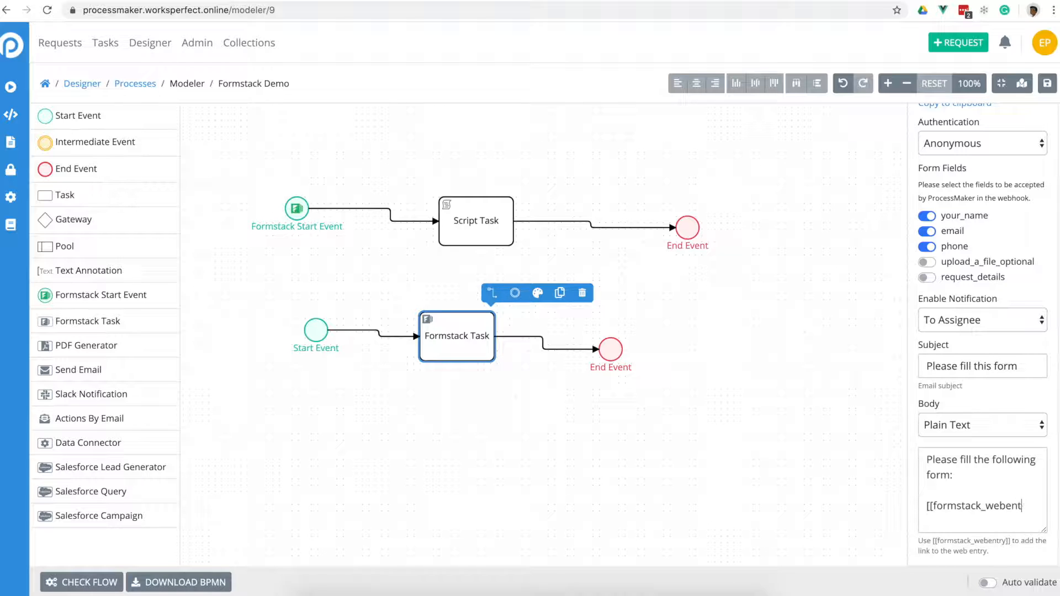
text(ry]])
key(Return)
text(Thans)
key(BackSpace)
text(ks)
scroll(927, 506, up, 5)
scroll(980, 489, down, 2)
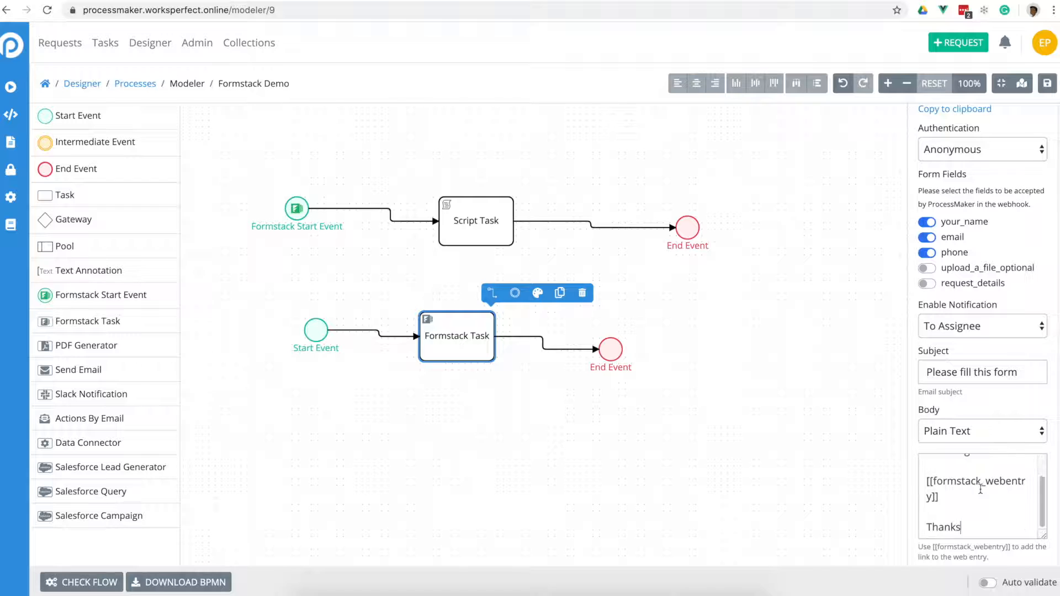
scroll(981, 497, down, 1)
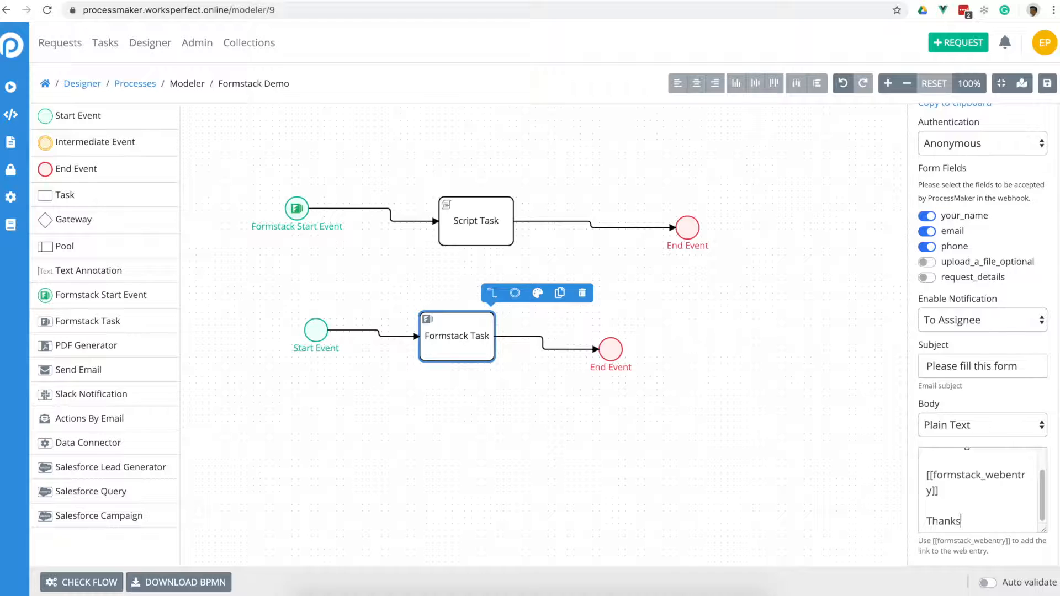
- Save the Formstack Demo process as a new version and select the Formstack Start Event
click(1047, 84)
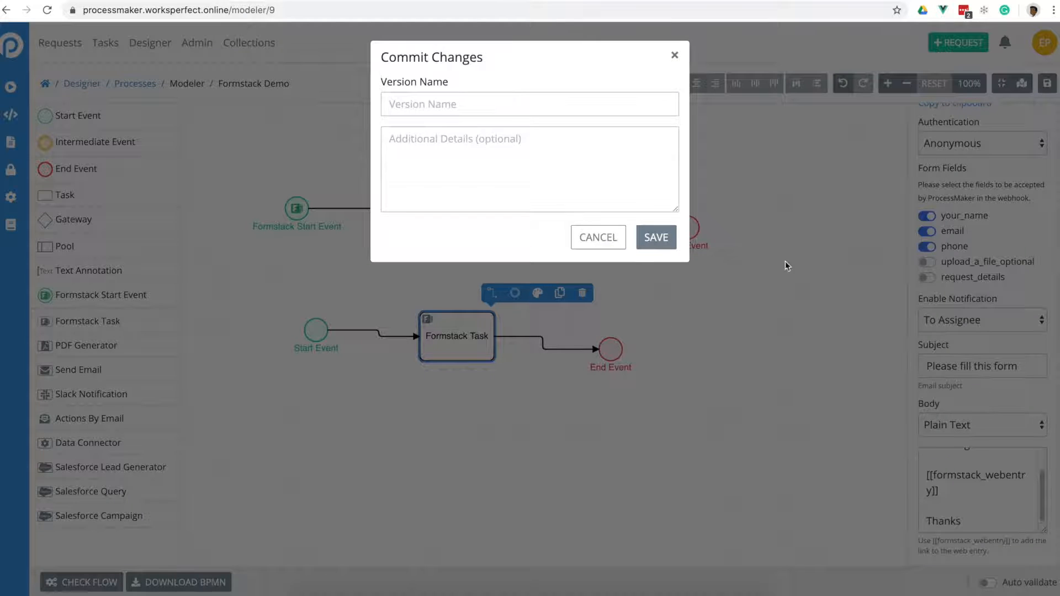
click(657, 238)
click(656, 240)
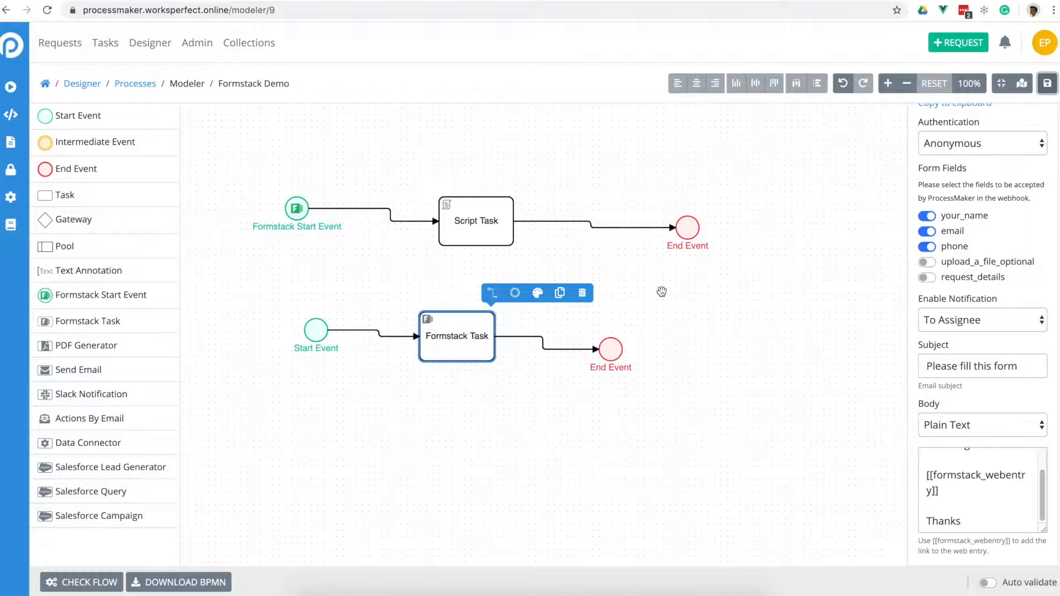
click(298, 209)
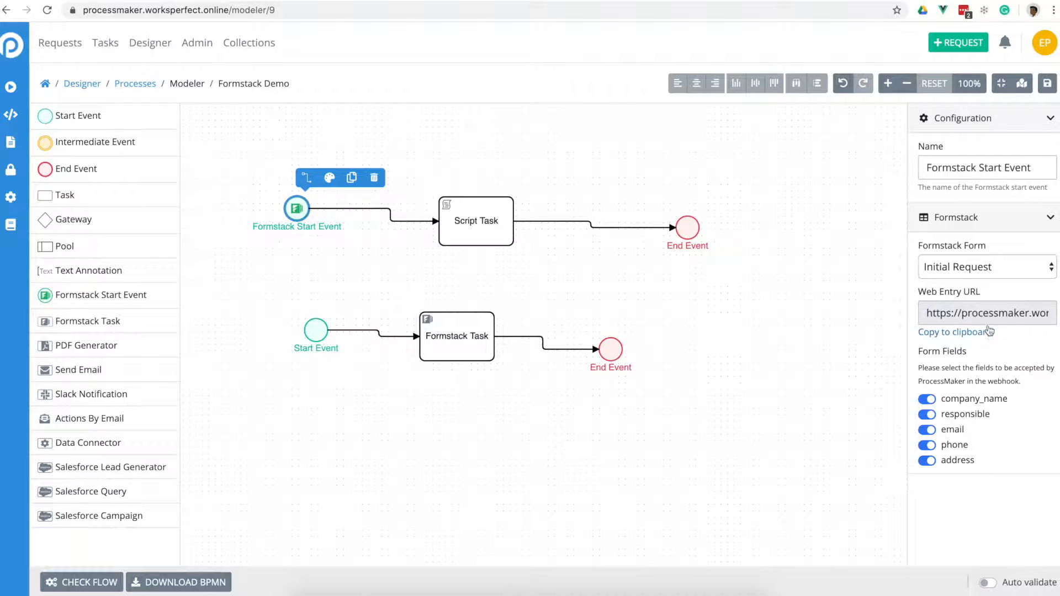
- Copy the Start Event's Web Entry URL and load it in a new incognito window
click(955, 334)
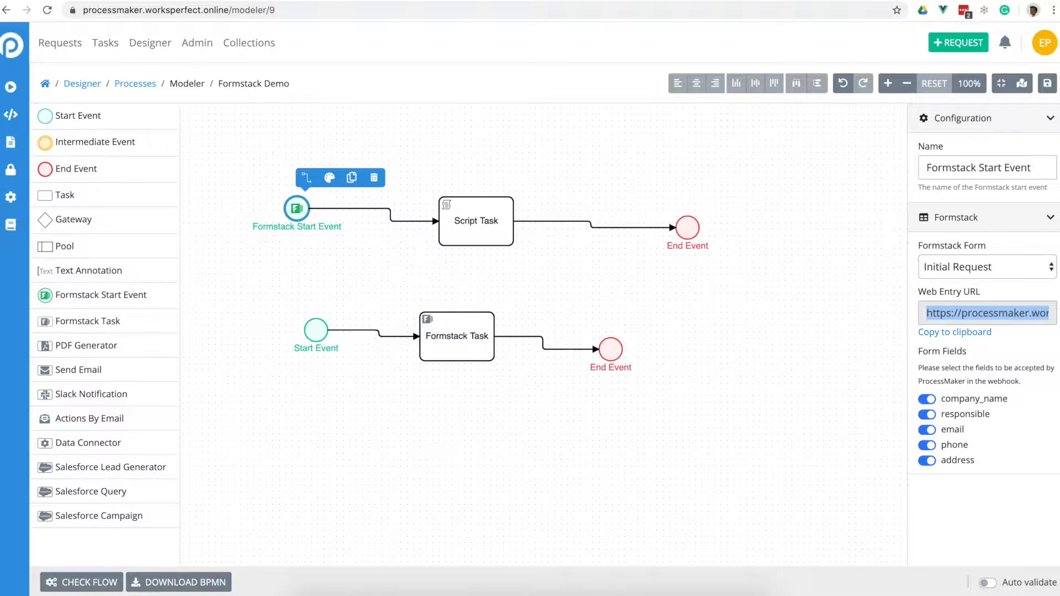
click(1053, 10)
click(268, 226)
key(super+shift+n)
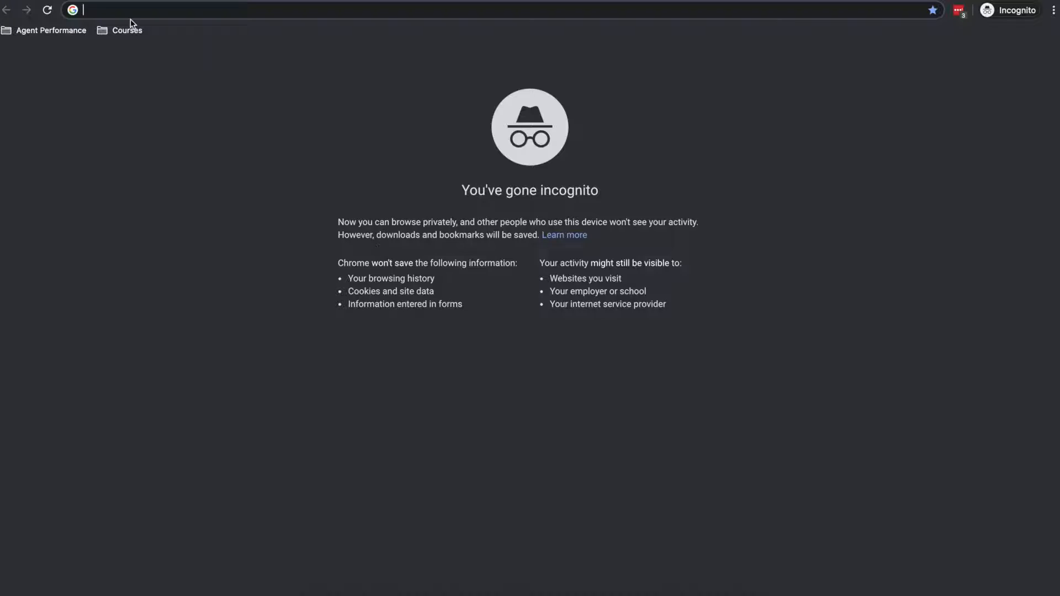
key(super+v)
key(Return)
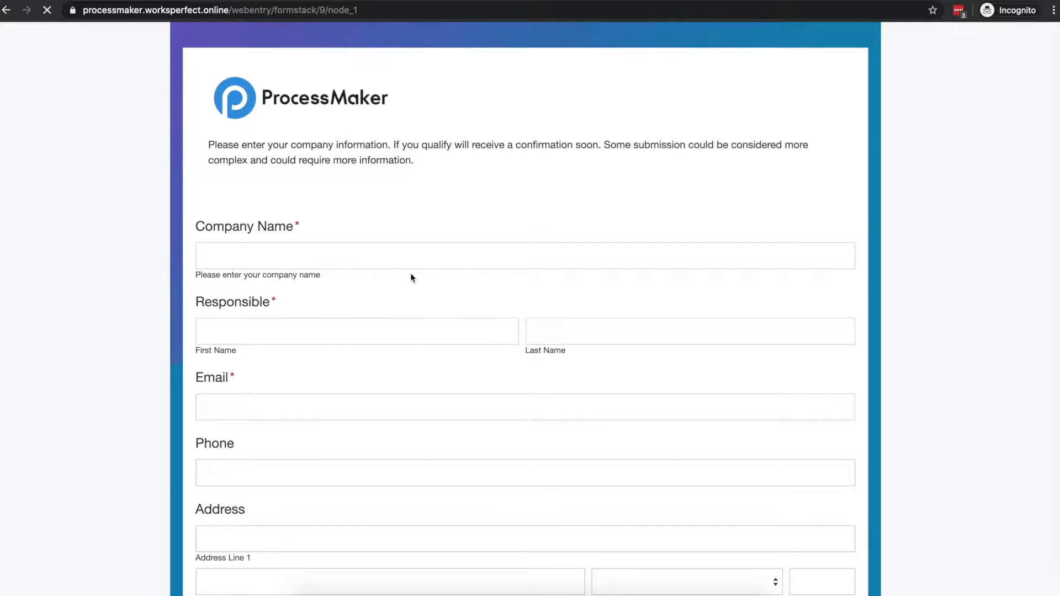
- Enter 'ProcessMaker' as the company name on the web entry form
click(256, 259)
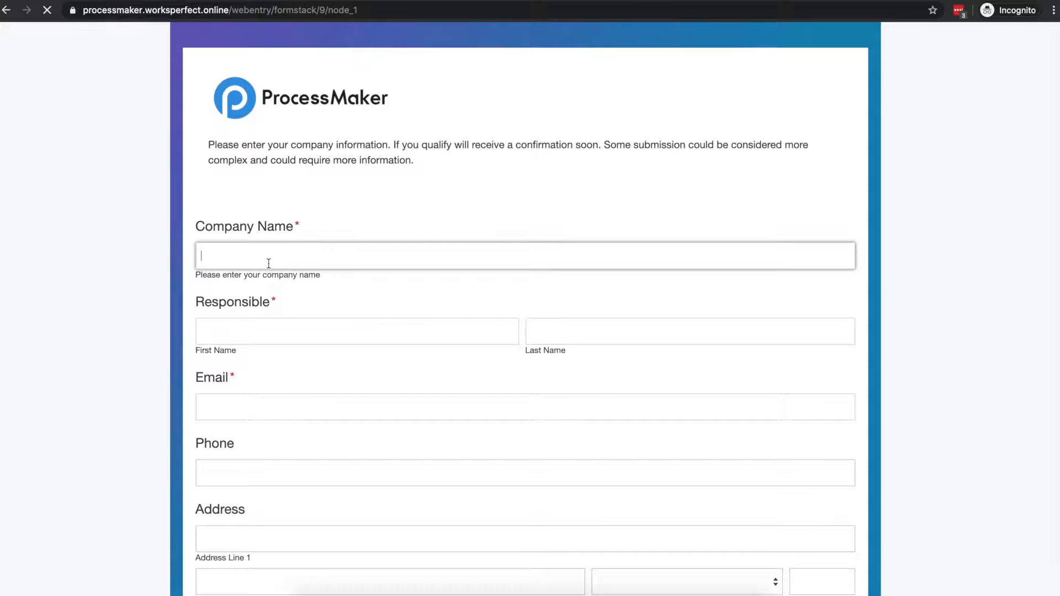
text(ProcessMkker)
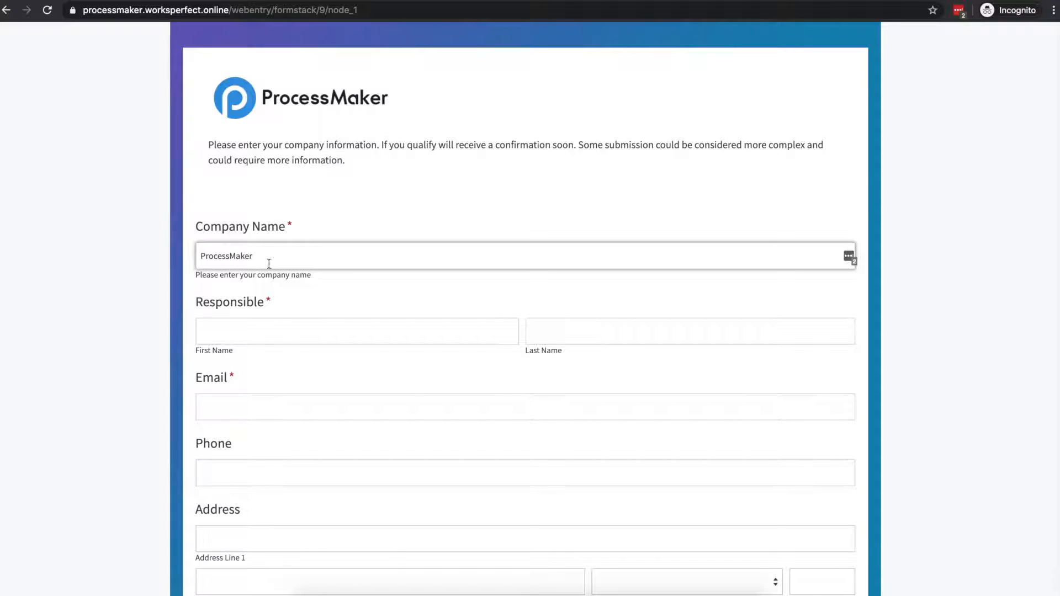
- Fill in the responsible person's first name, last name and e-mail, then submit the form
click(320, 335)
key(Tab)
click(232, 407)
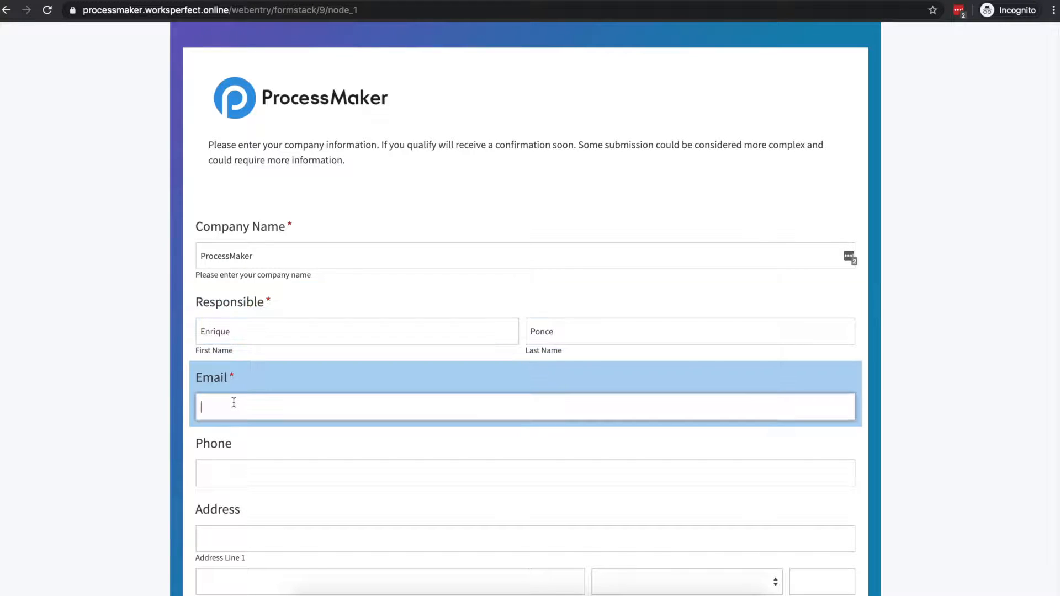
scroll(370, 374, down, 4)
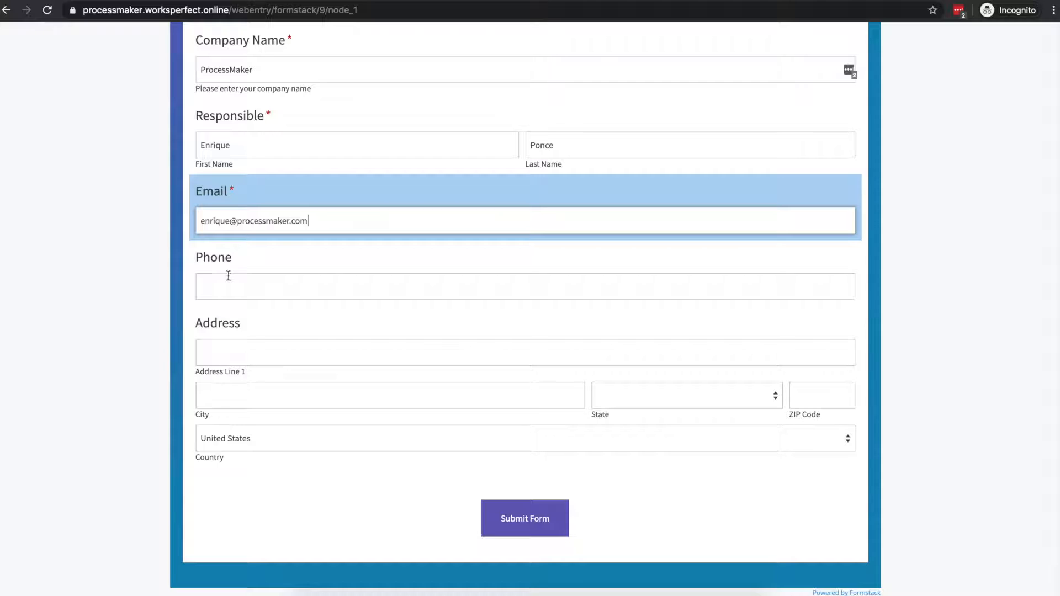
click(530, 527)
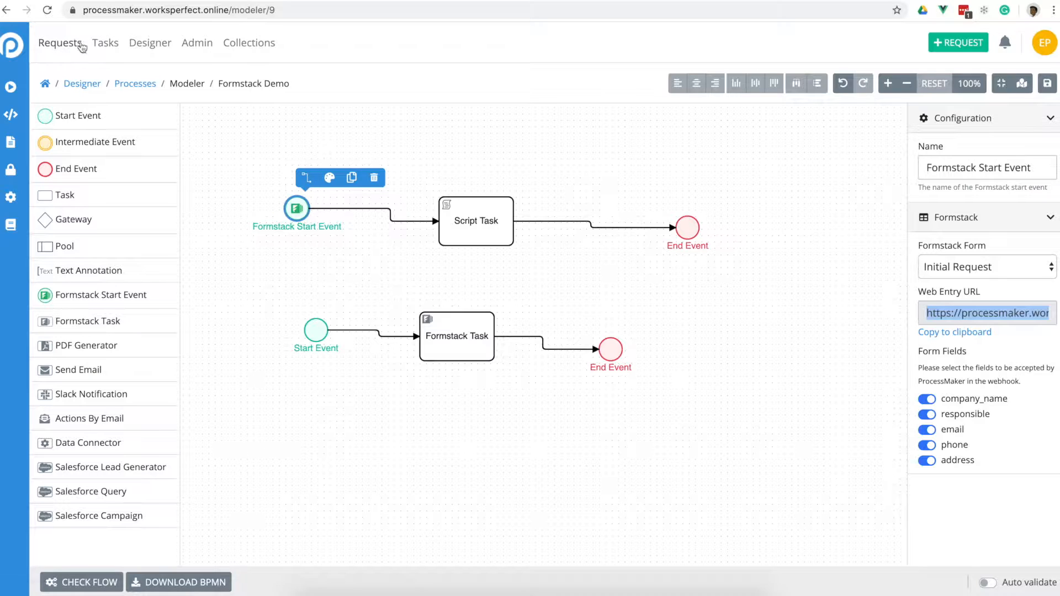
- Review completed request #50's submitted data, then bring up the New Request process list
super+click(59, 46)
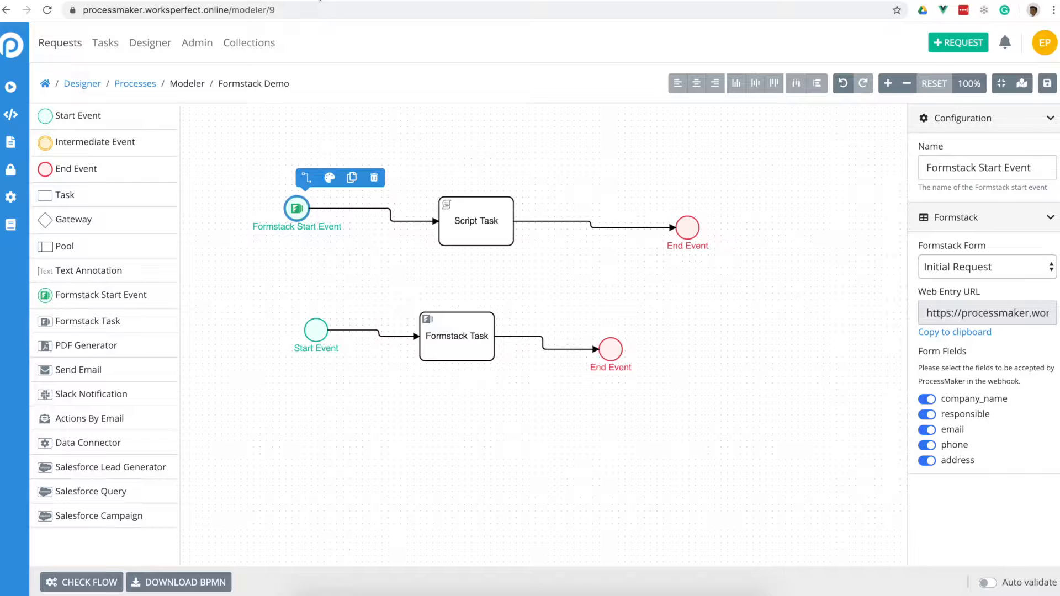
click(364, 0)
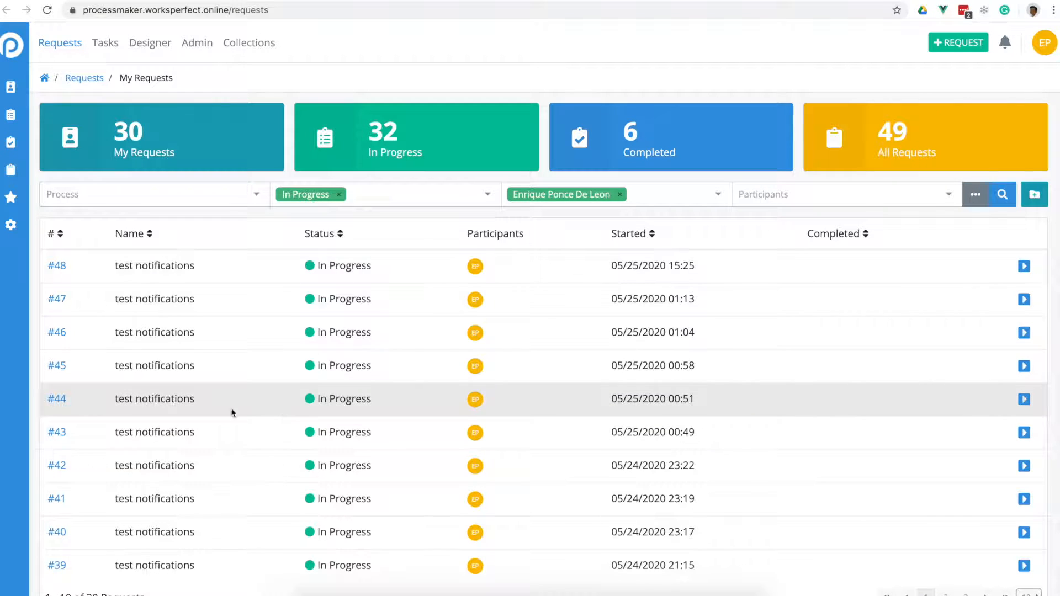
click(630, 140)
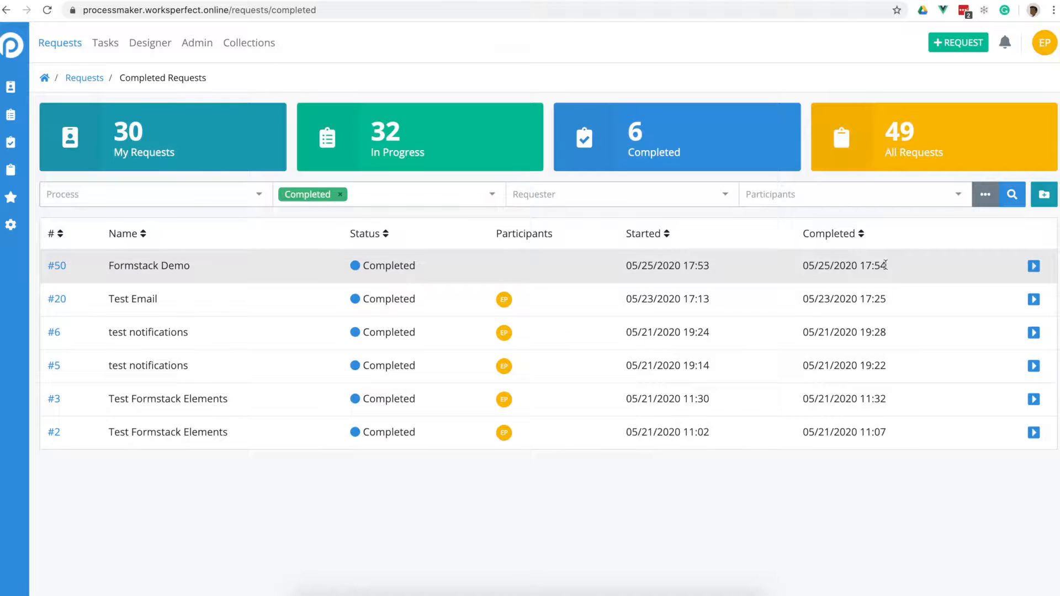
click(60, 266)
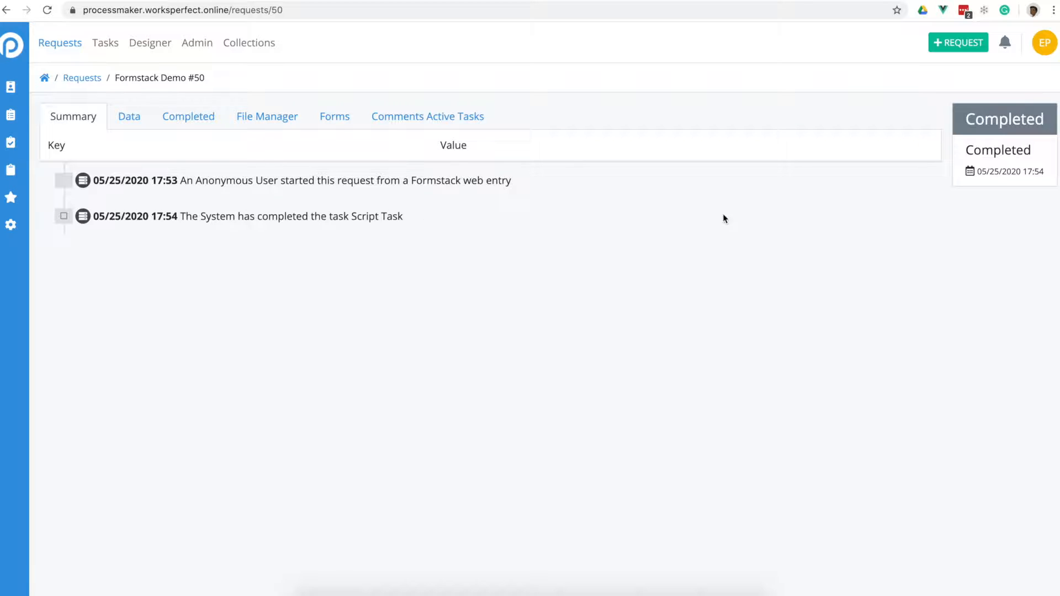
click(127, 118)
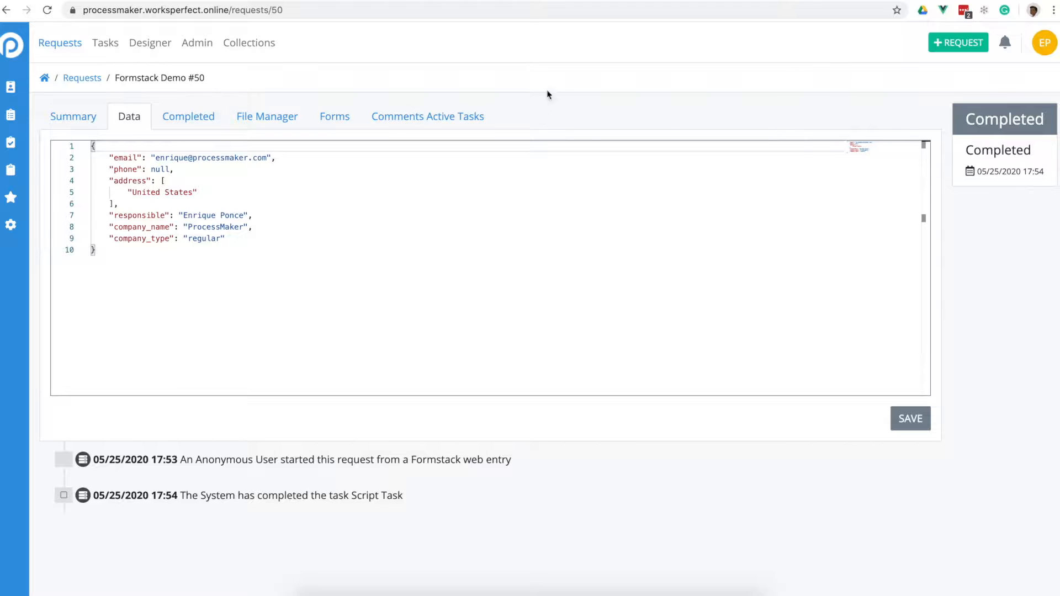
click(950, 46)
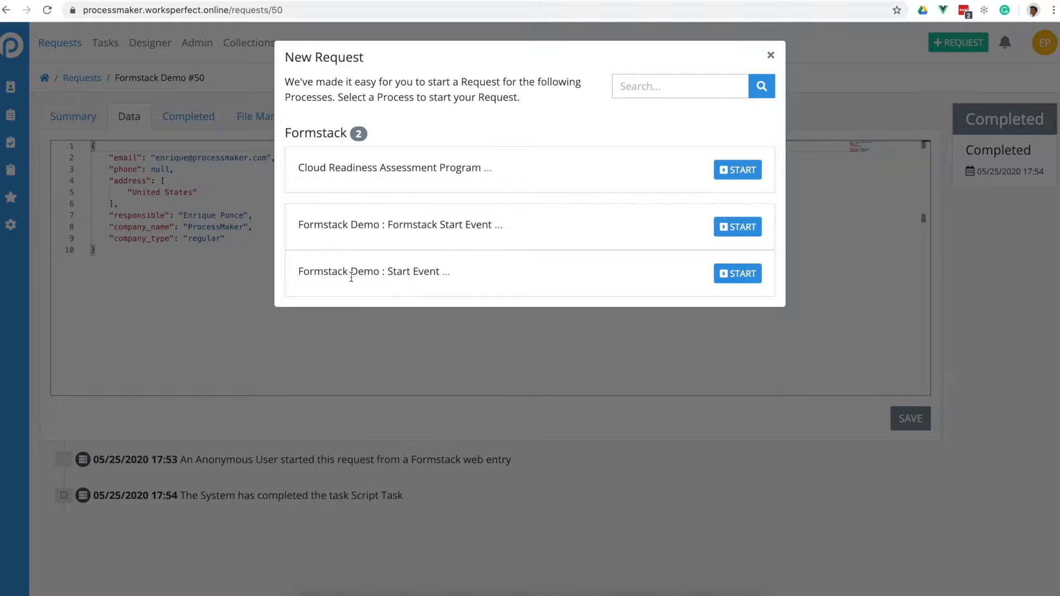
- Start a Formstack Demo request from its plain Start Event
click(738, 277)
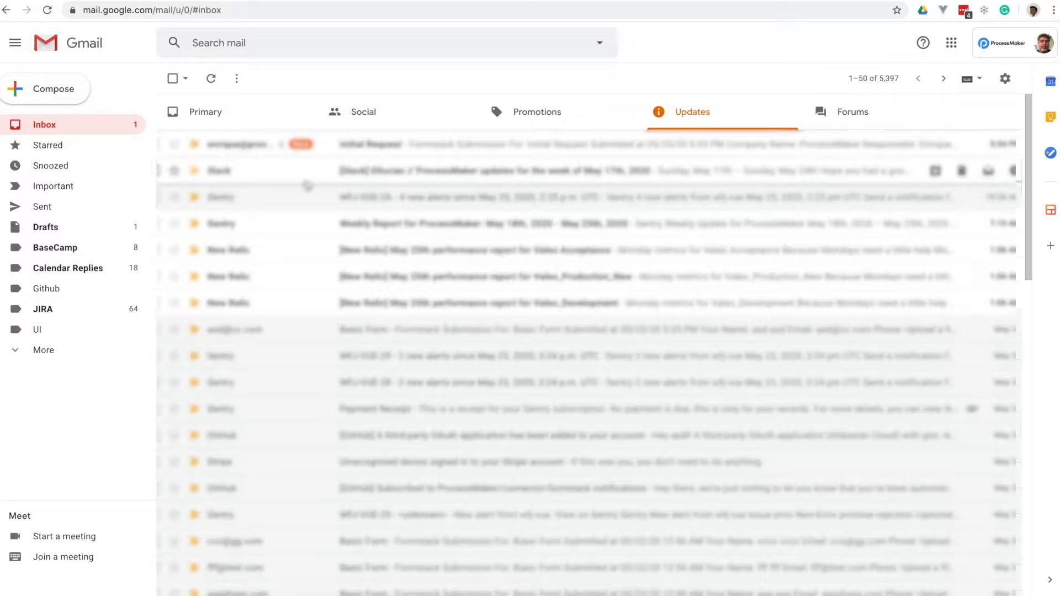
- Open the 'Please fill this form' email in the Gmail inbox and follow its web entry link
click(50, 128)
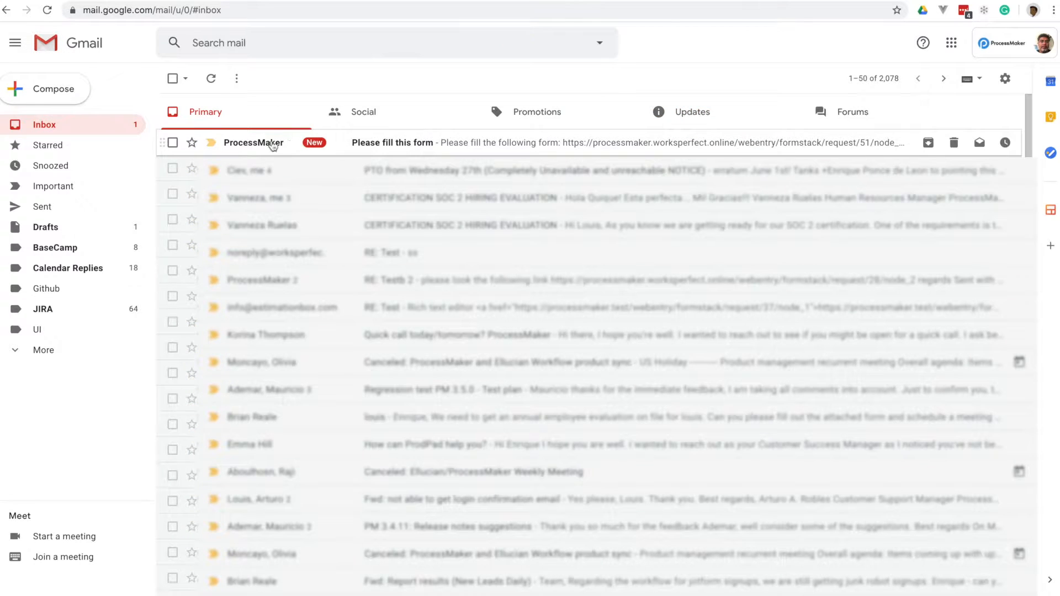
click(382, 145)
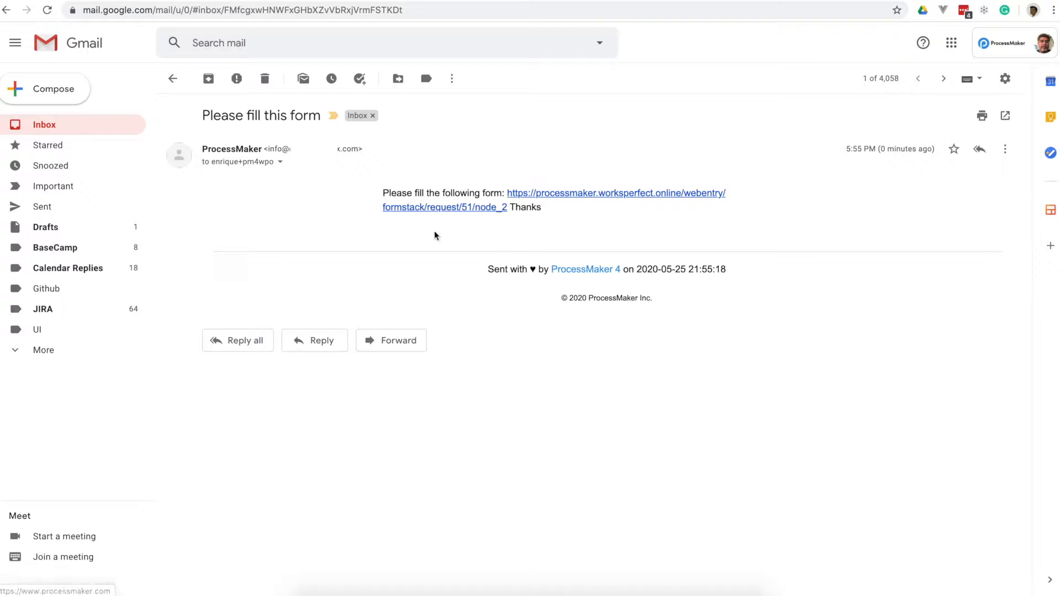
click(629, 196)
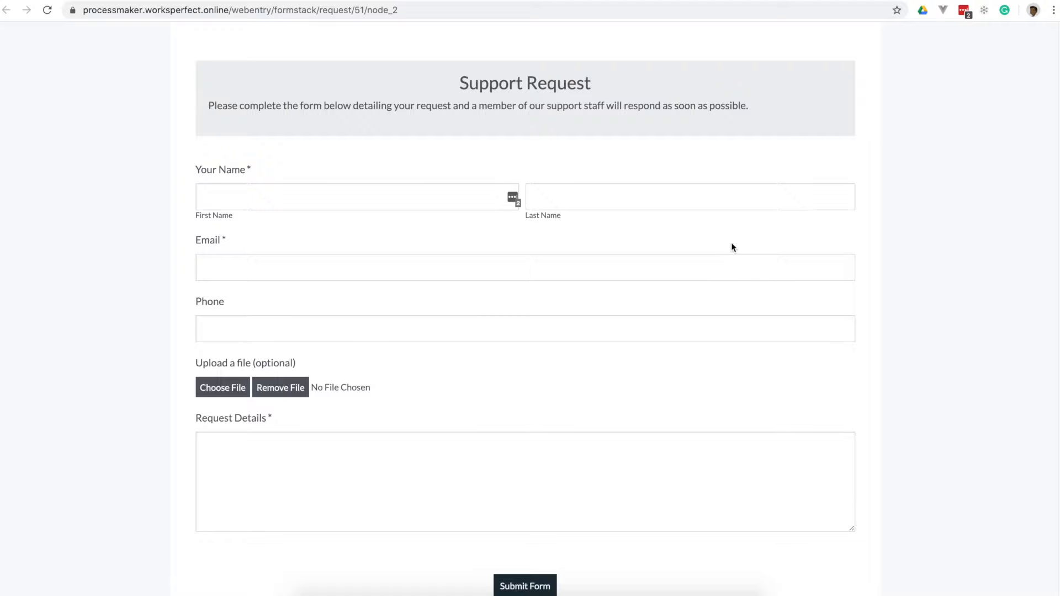
- Submit the Support Request form with a first name, last name, e-mail and details 'test only'
click(255, 196)
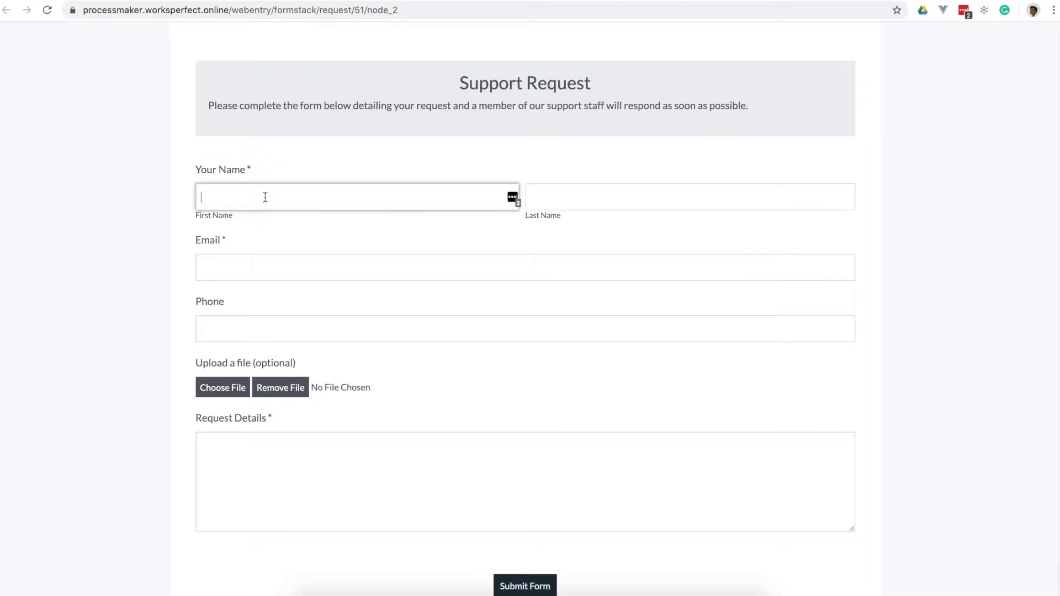
key(Tab)
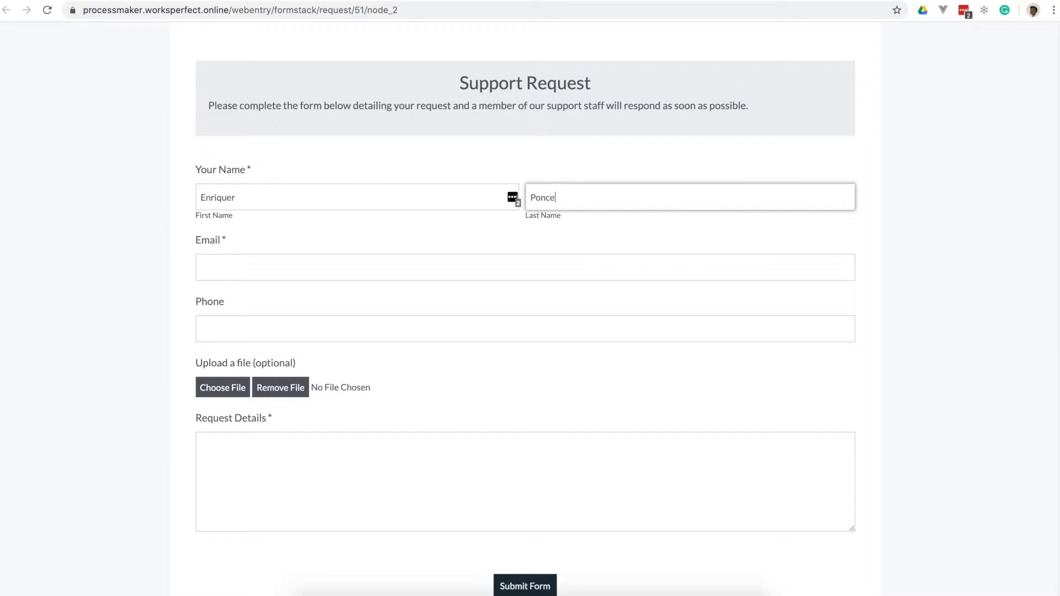
click(218, 272)
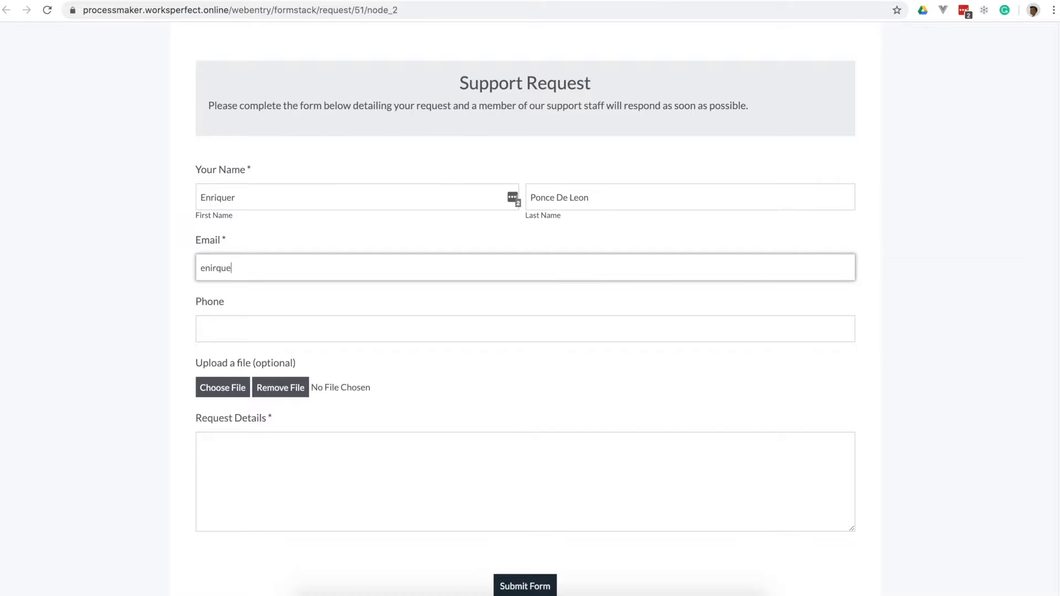
click(262, 446)
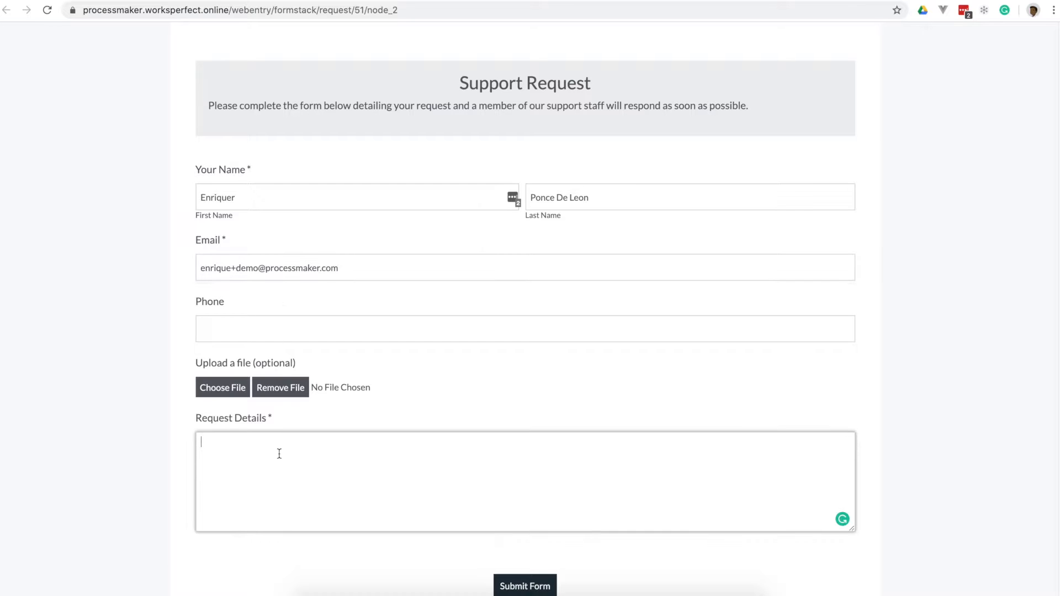
text(test only)
click(529, 586)
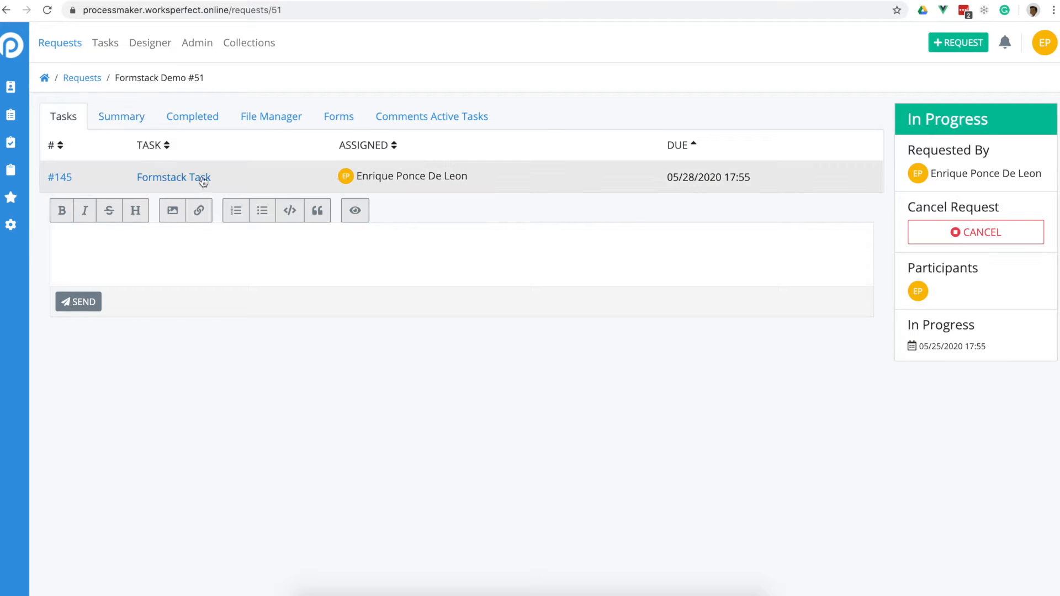
- Open completed request #51 and check its submitted name and e-mail in the Data tab
click(55, 46)
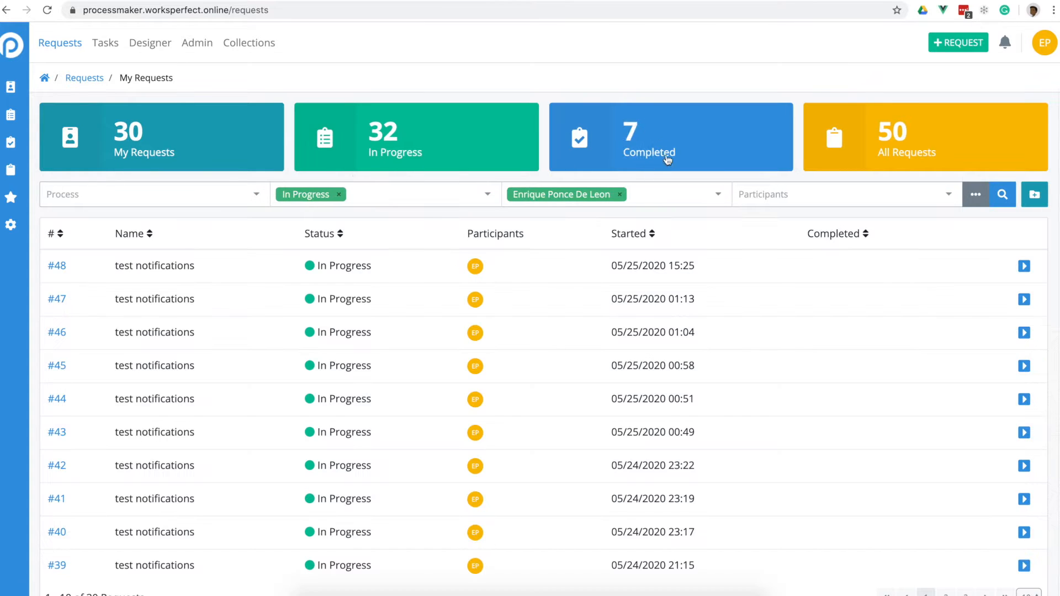
click(631, 142)
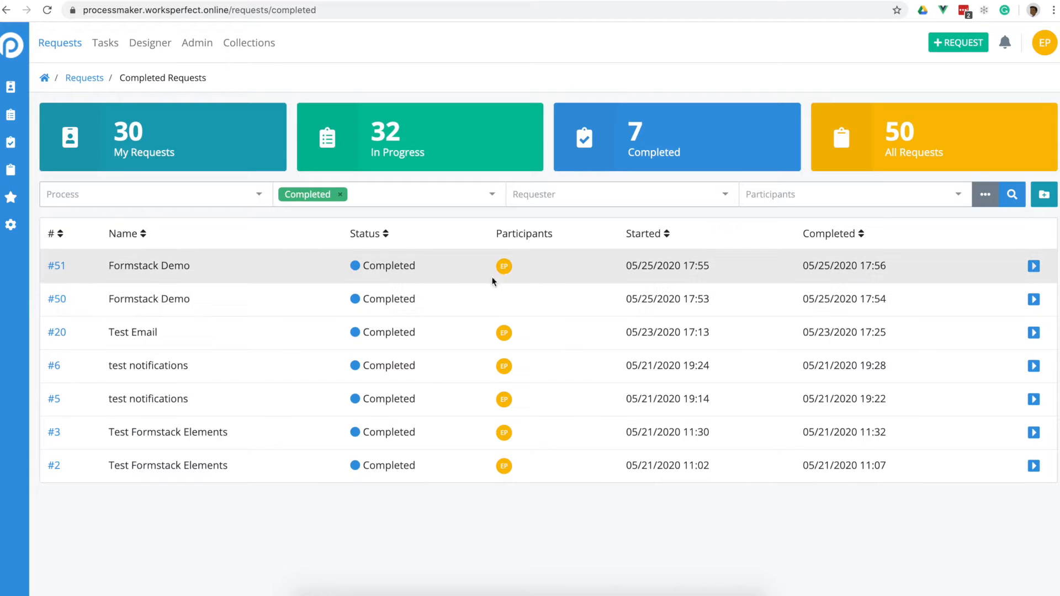
click(57, 266)
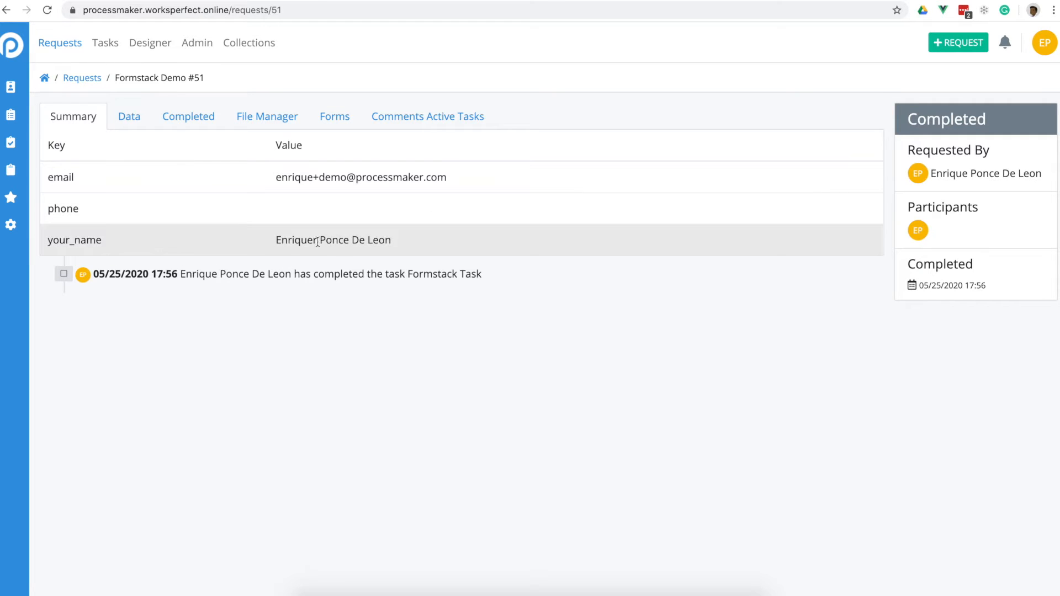
drag(317, 241, 307, 241)
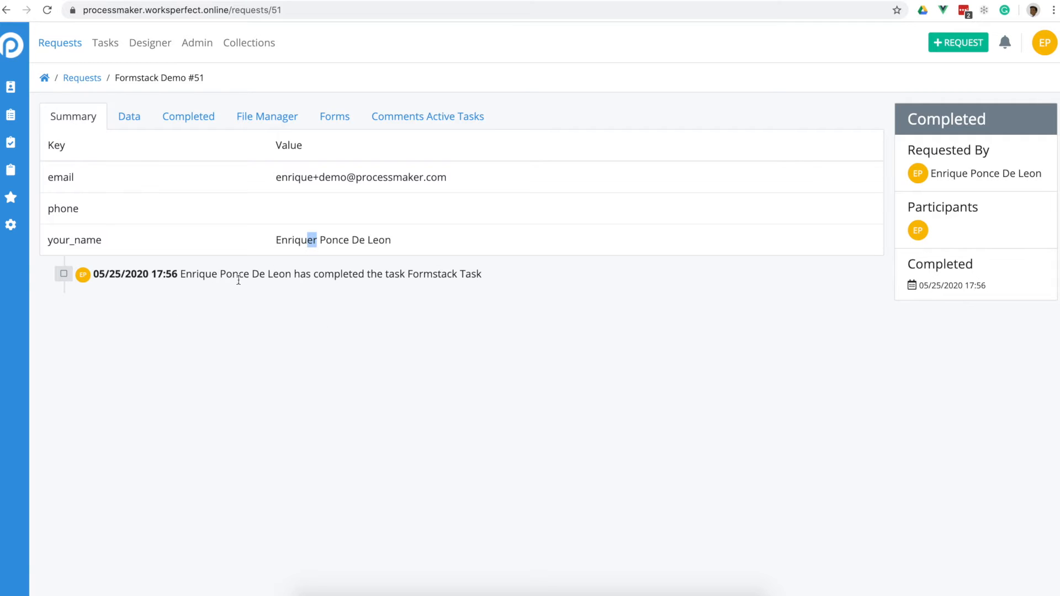
click(131, 117)
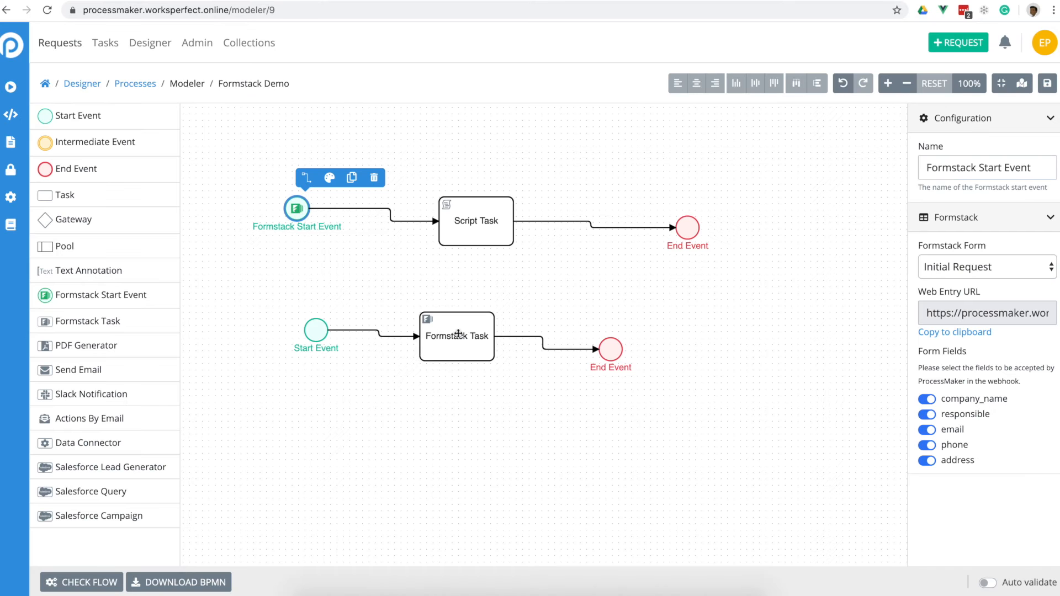
- Select the Formstack Task and scroll to its 'Please fill this form' assignee notification settings
click(456, 335)
scroll(992, 462, down, 6)
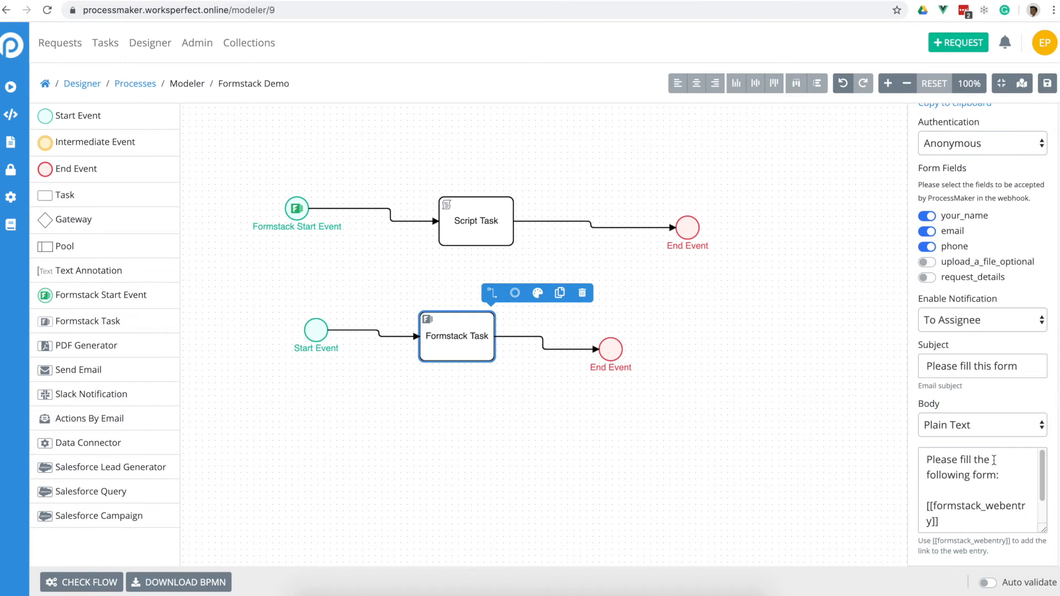